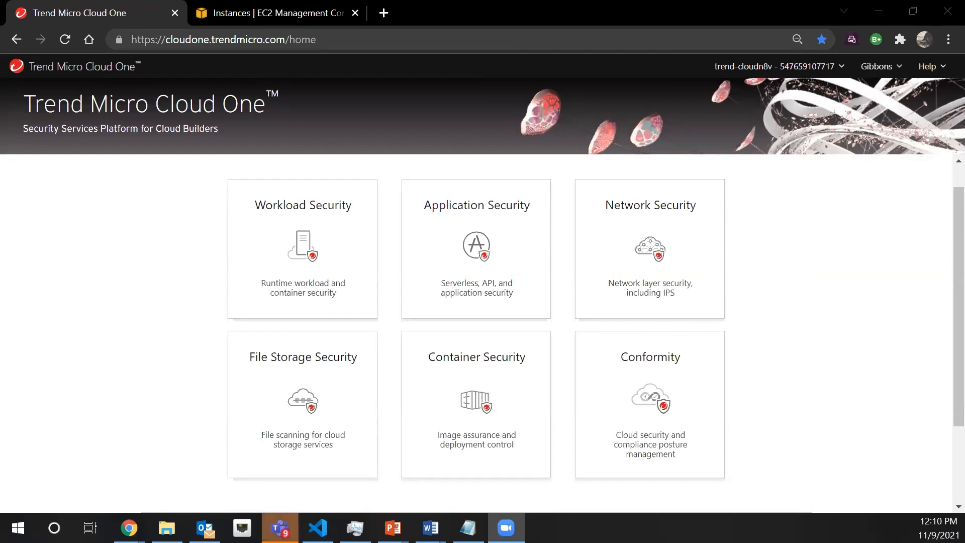
click(280, 528)
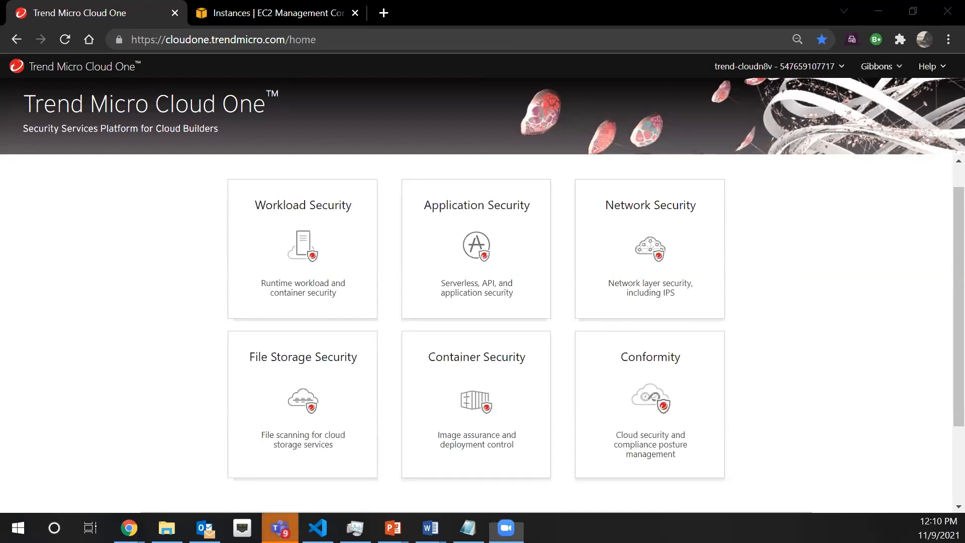
drag(776, 19, 964, 97)
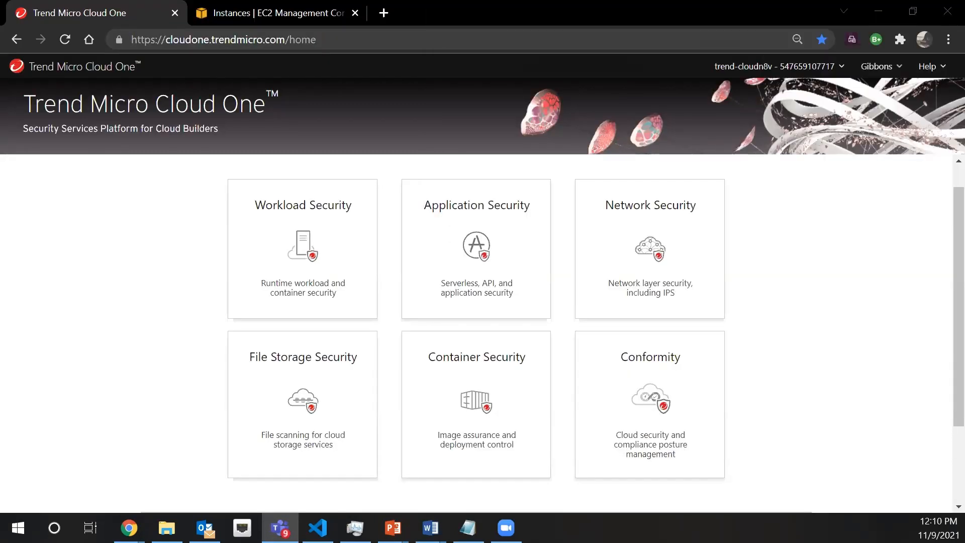
key(alt+Tab)
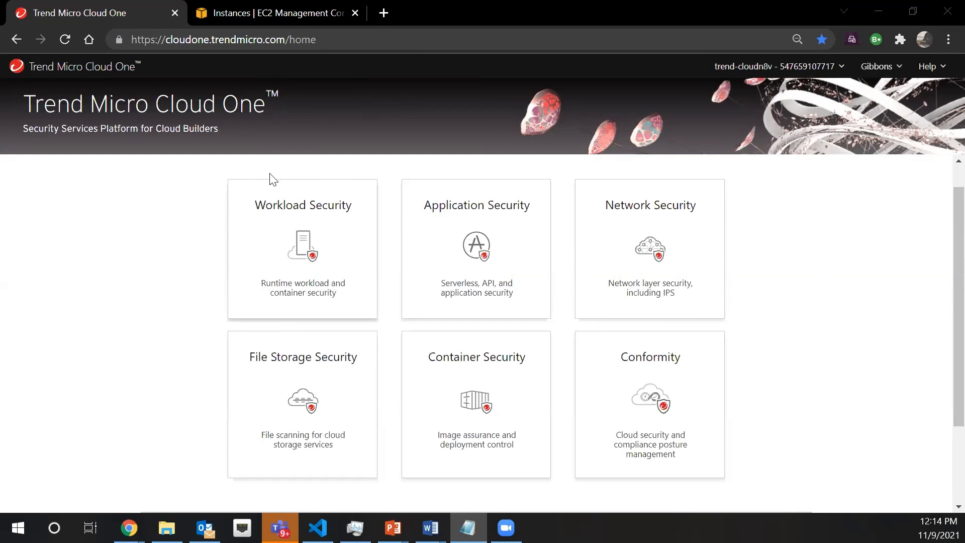
Open Workload Security and display the full list of computers across all connected cloud accounts
click(265, 252)
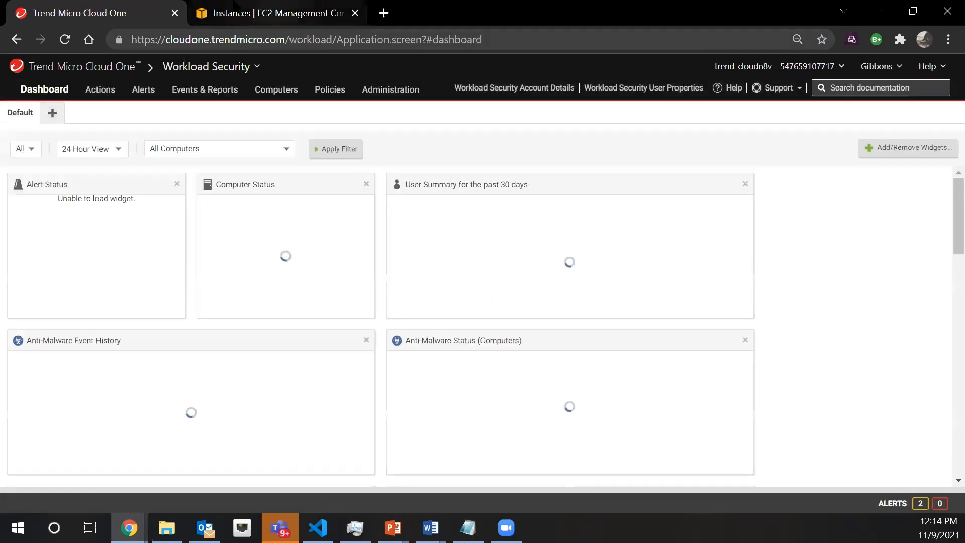
click(70, 38)
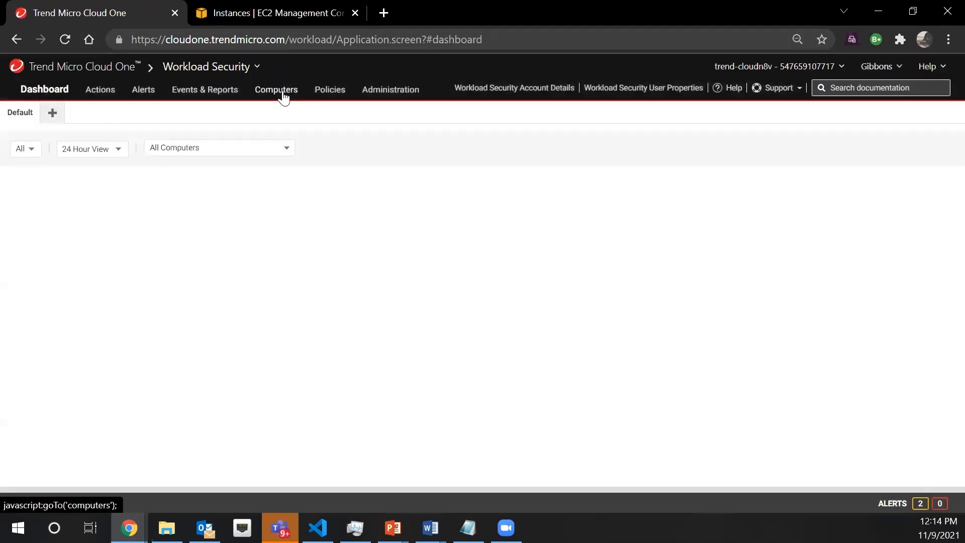
click(283, 95)
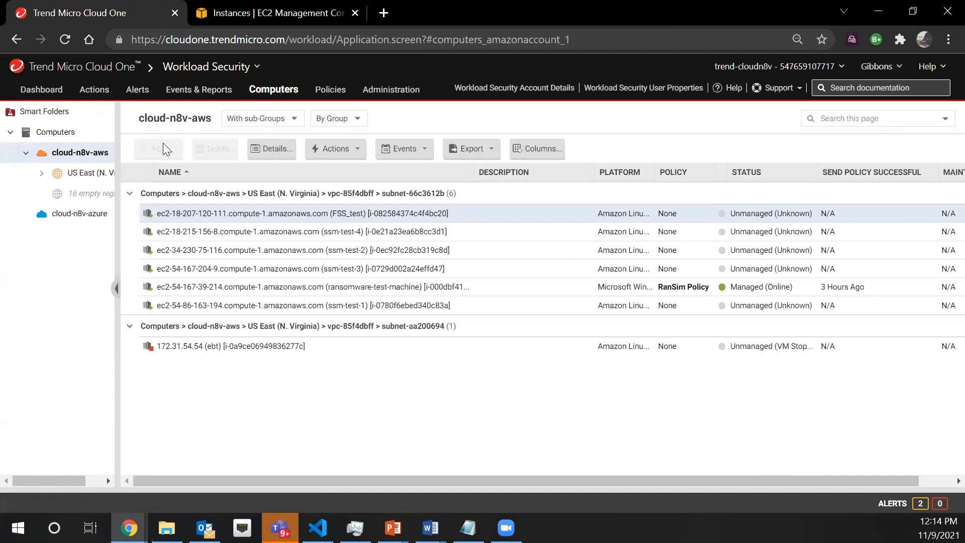
click(54, 133)
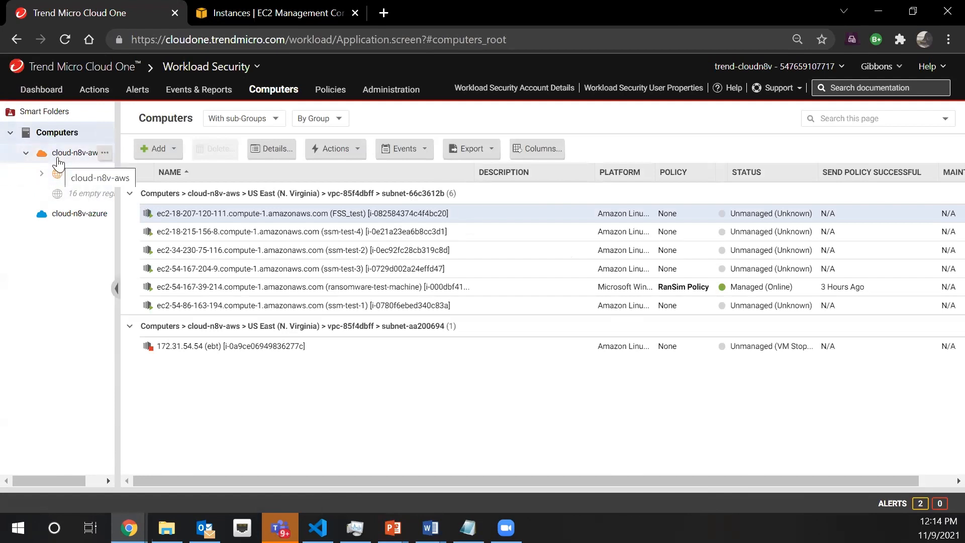
Walk through adding an AWS account with the Quick setup type up to the CloudFormation stack page, and abandon it to return to Workload Security
click(161, 157)
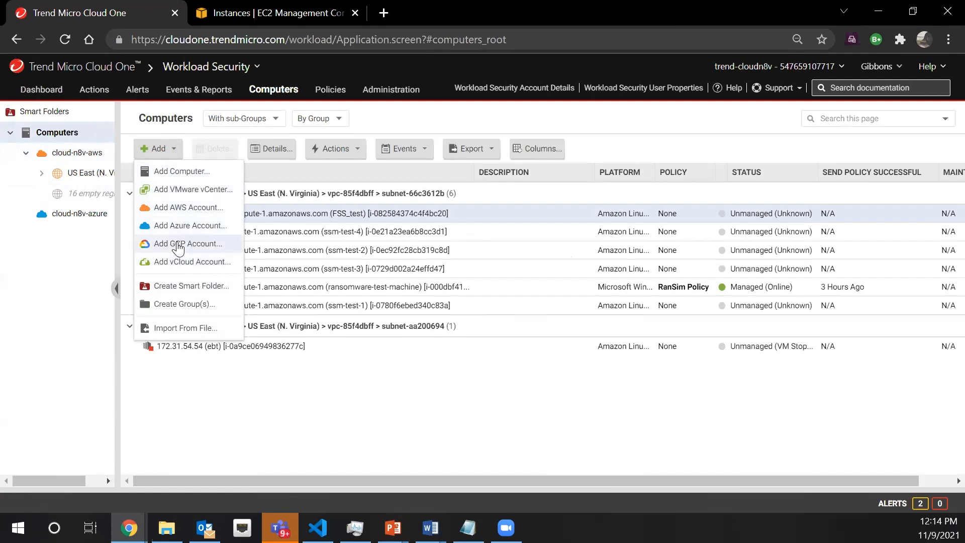
click(180, 210)
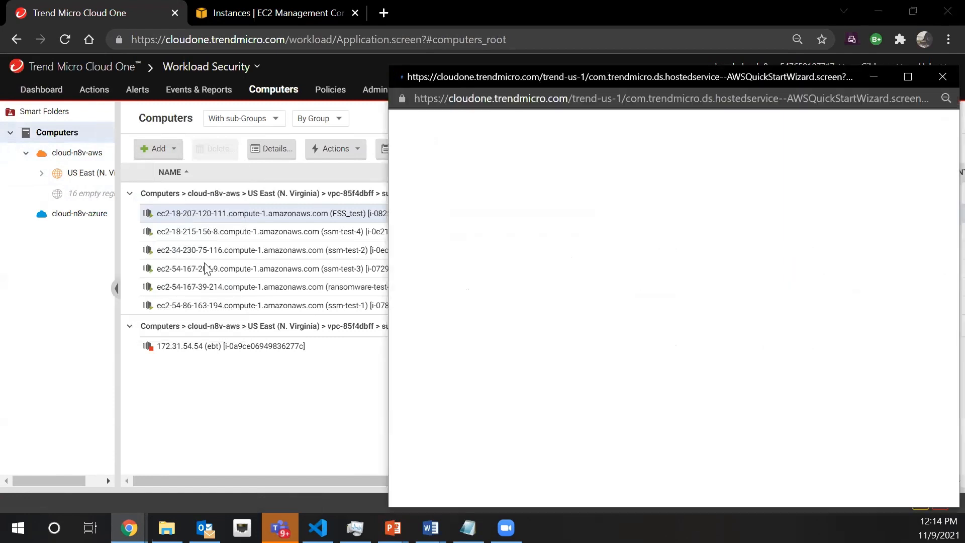
drag(691, 108, 533, 66)
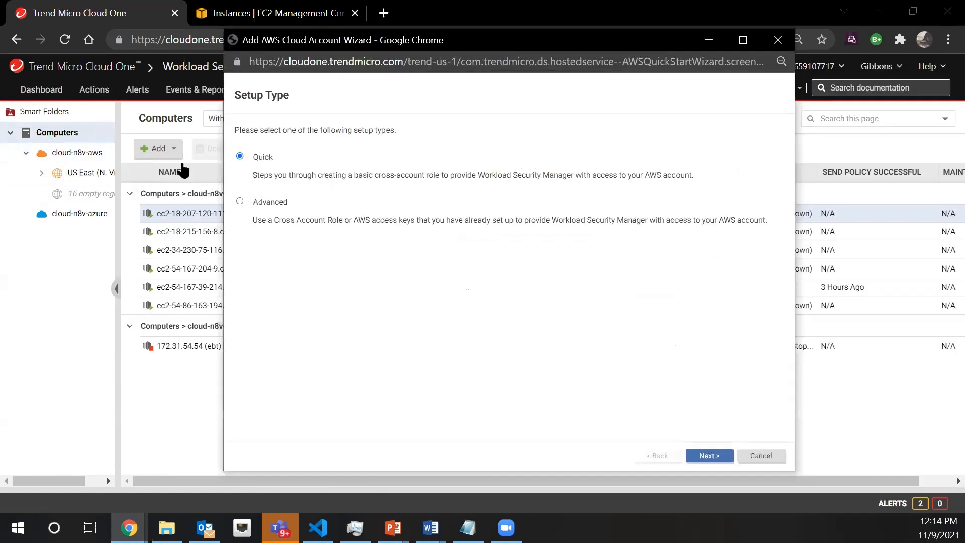
click(707, 455)
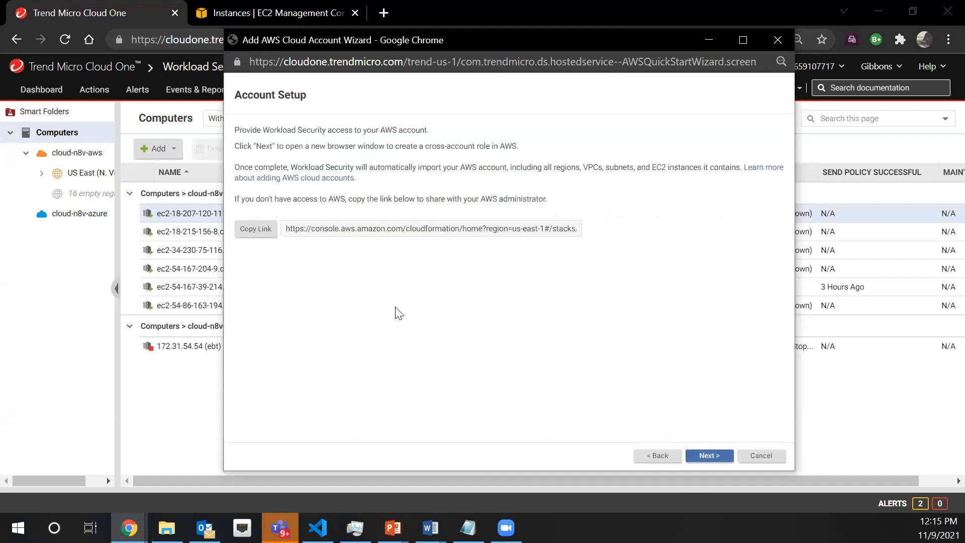
click(708, 455)
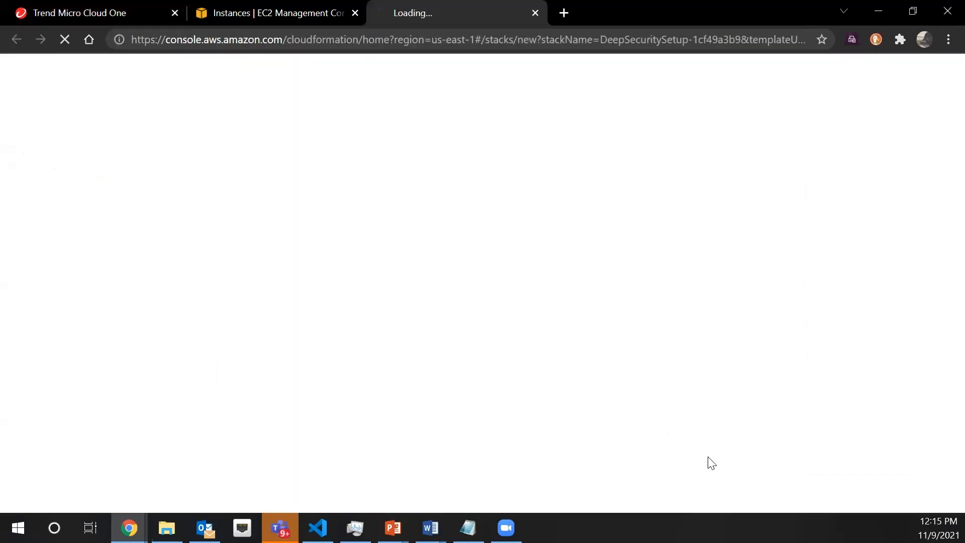
click(536, 12)
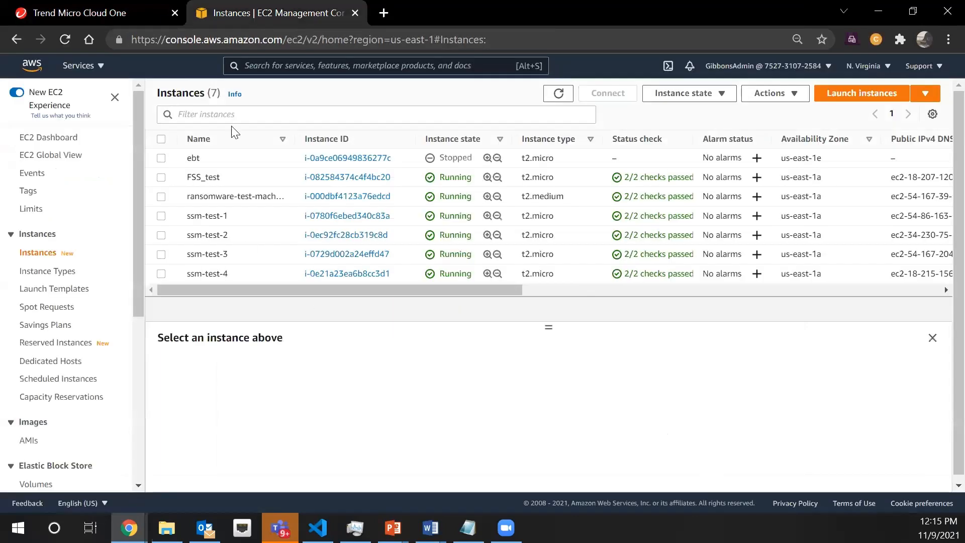
click(95, 11)
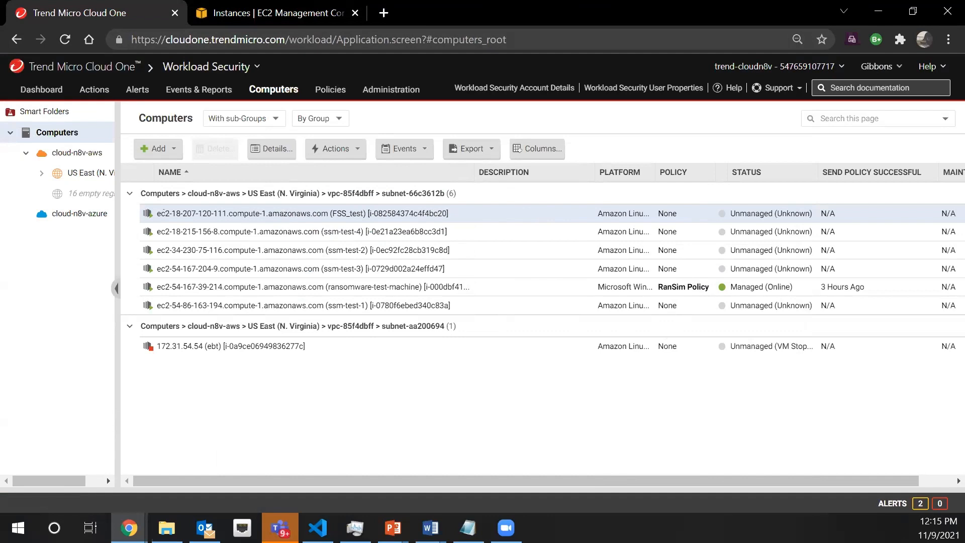
Open the cloudn8v linux policy under Linux Server in the policy tree
click(417, 193)
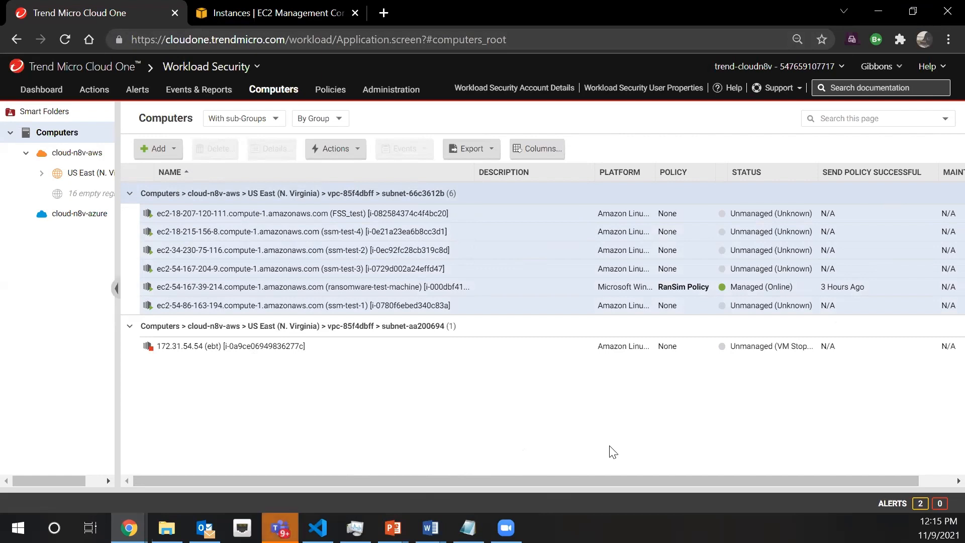
click(319, 89)
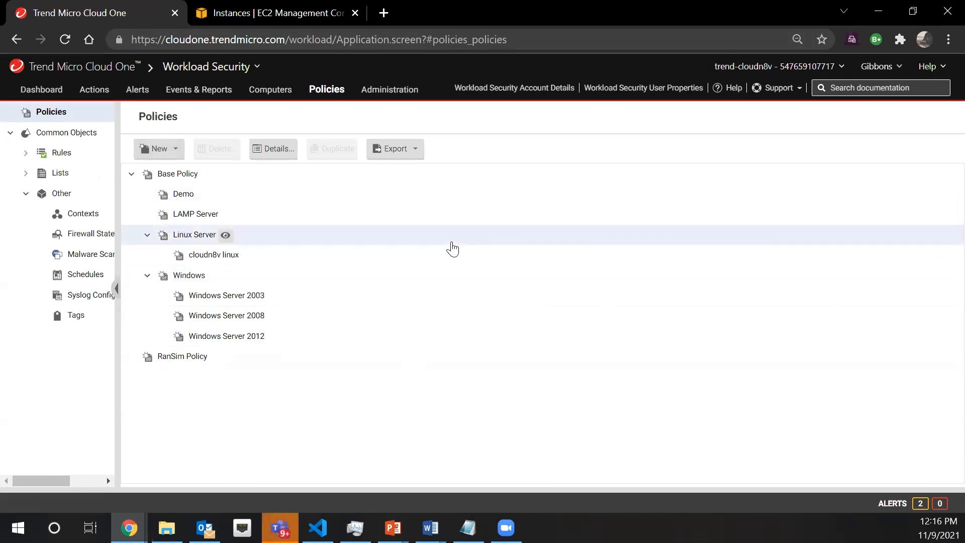
double_click(210, 256)
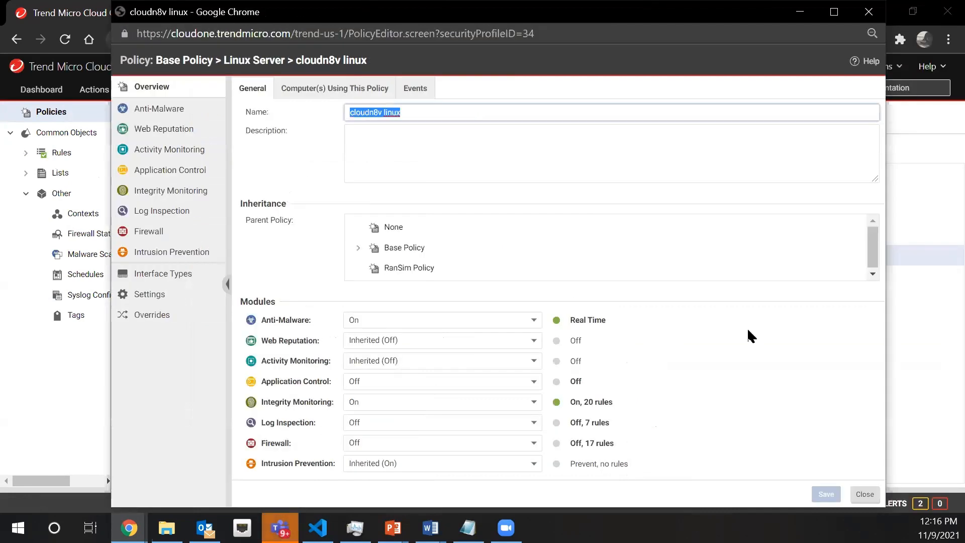
Open the Default Real-Time Scan Configuration from the policy's Anti-Malware settings and reposition its window so all its controls are reachable
click(166, 111)
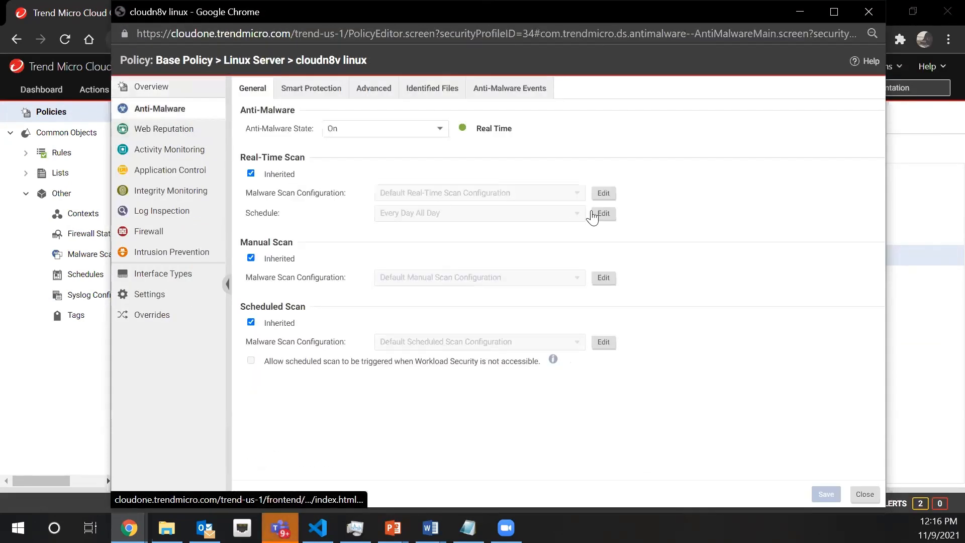
click(602, 196)
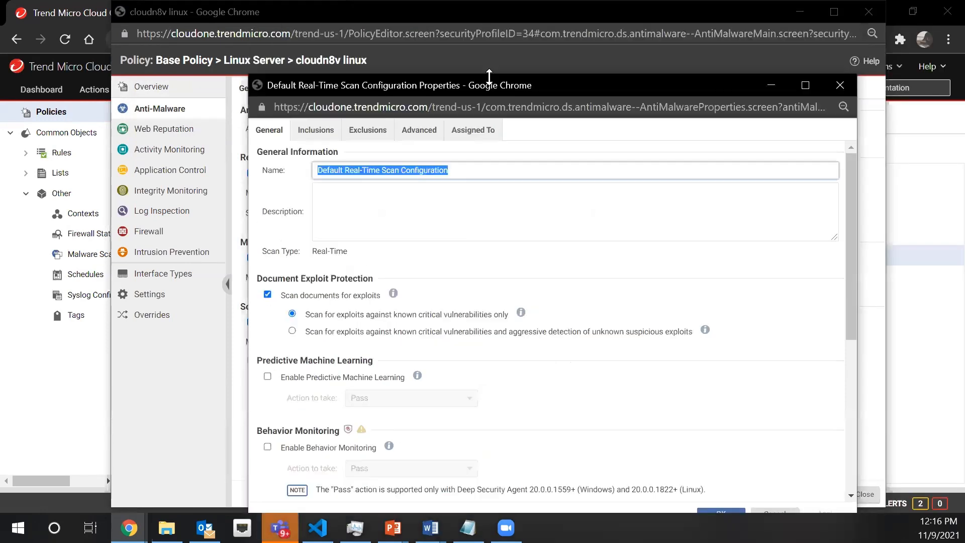
drag(489, 74, 491, 34)
click(549, 241)
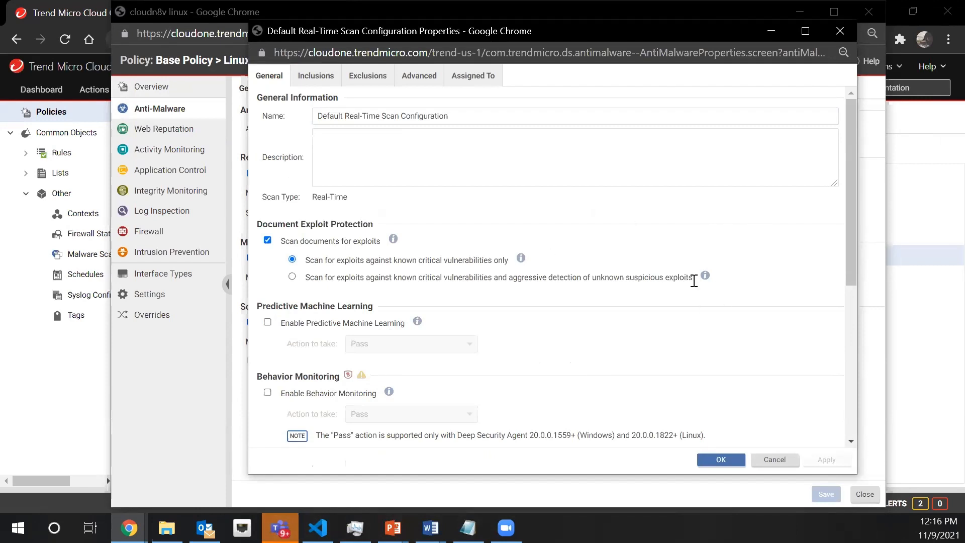
Enable Predictive Machine Learning and examine its available actions, keeping the action at Pass
scroll(696, 286, down, 1)
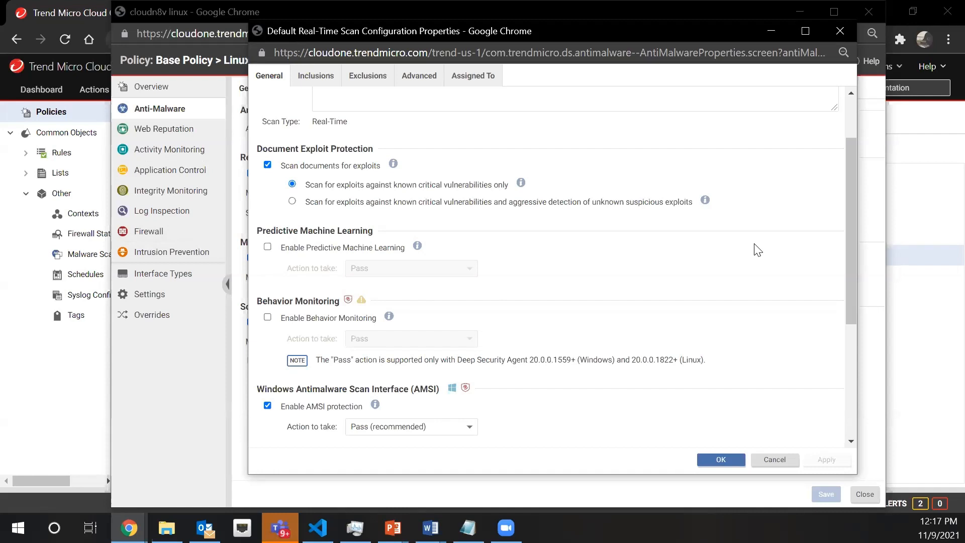
click(266, 247)
click(452, 269)
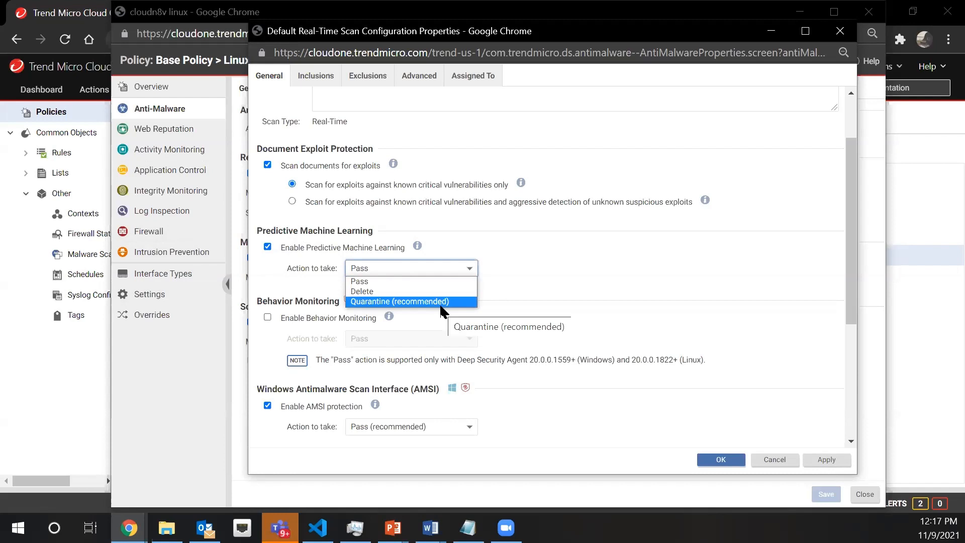
click(618, 270)
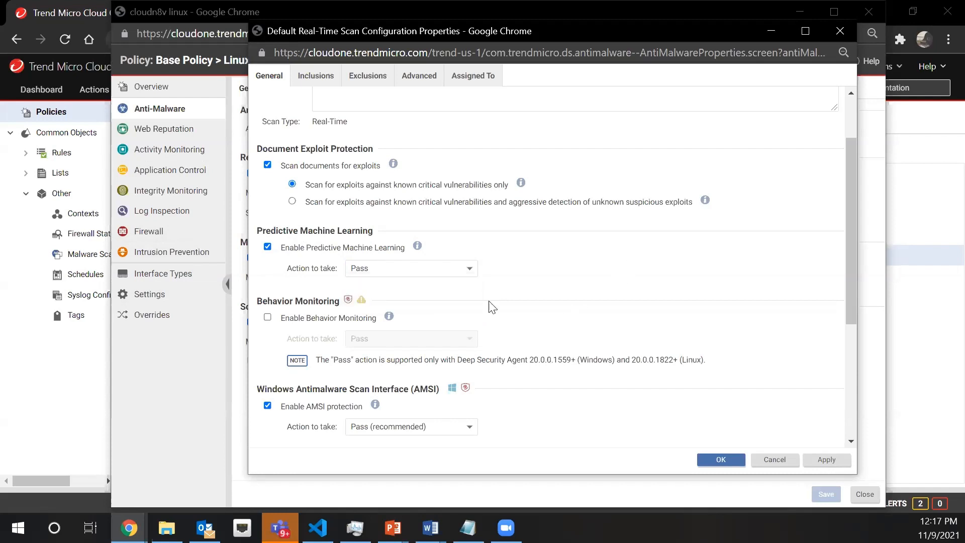
click(463, 271)
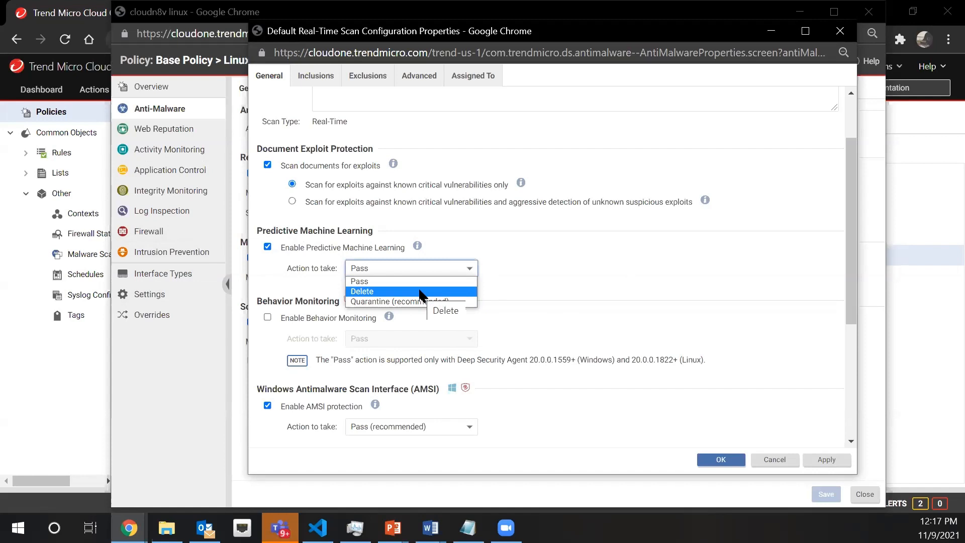
click(535, 294)
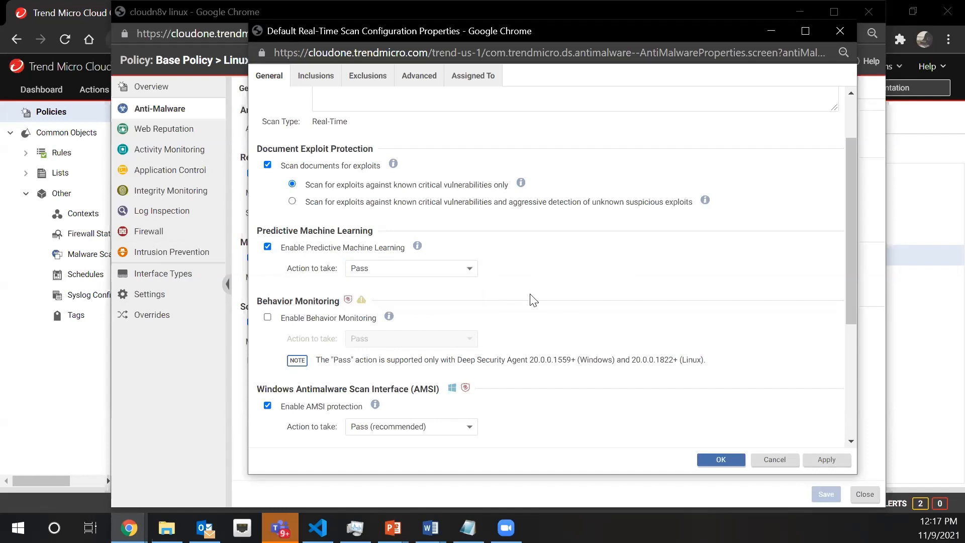
Enable Behavior Monitoring with ActiveAction (recommended) and backup and restore of ransomware-encrypted files, and discard the scan configuration changes
click(267, 318)
click(460, 341)
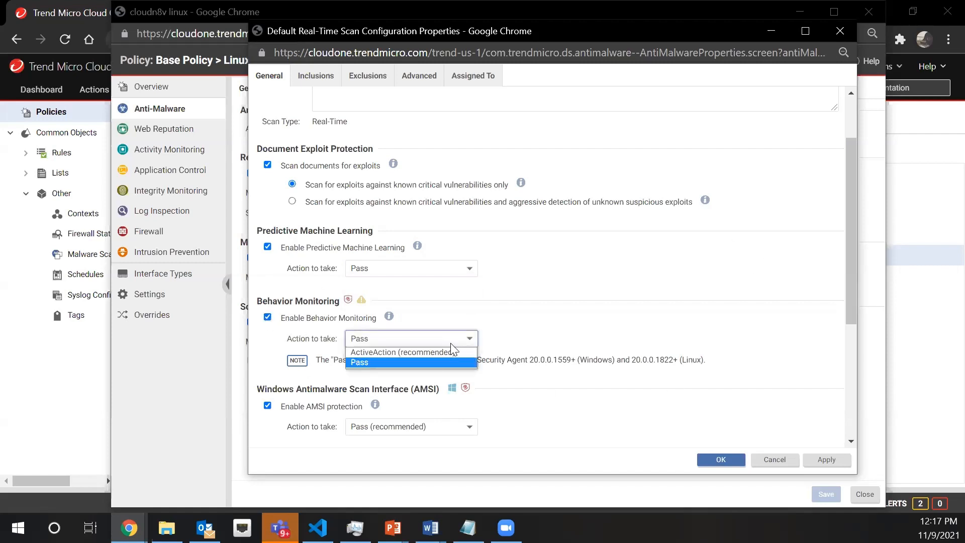
click(605, 317)
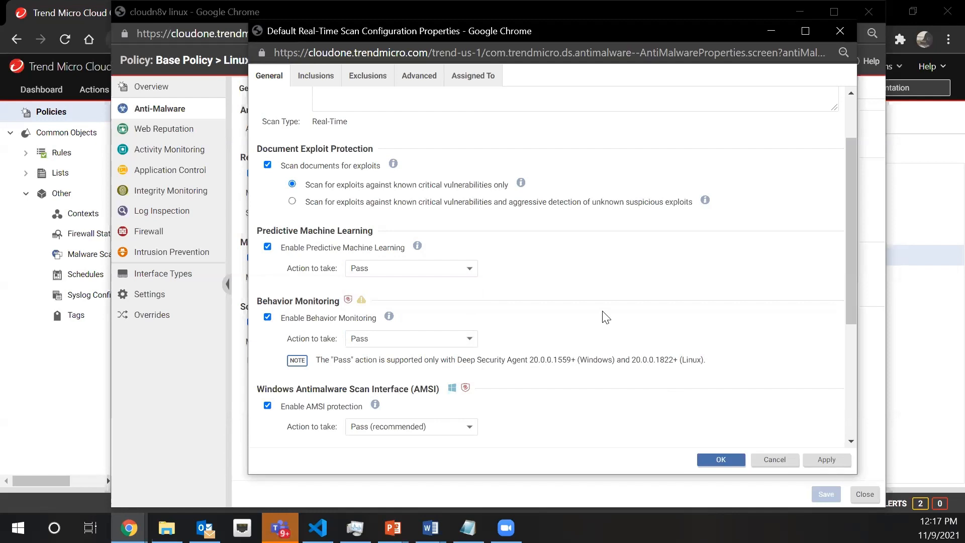
click(437, 340)
click(433, 349)
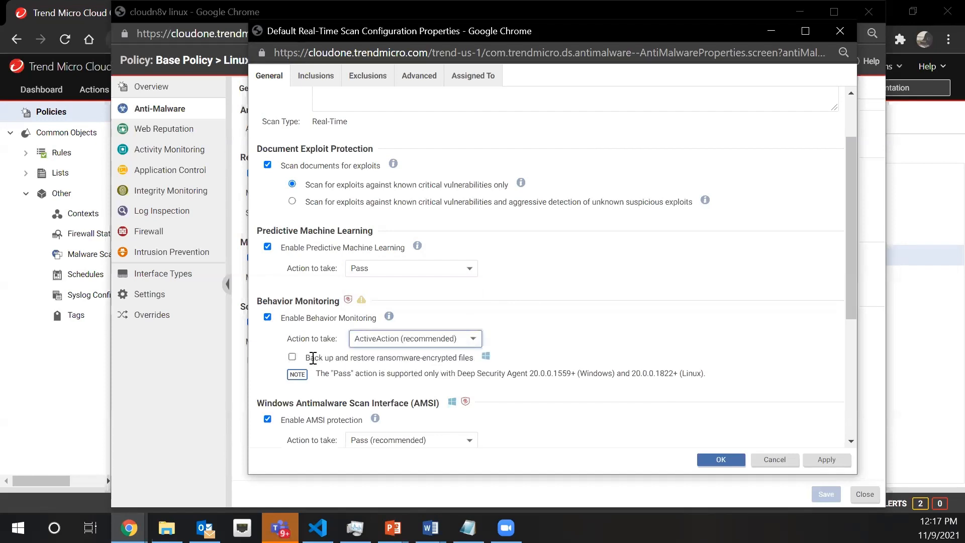
click(292, 357)
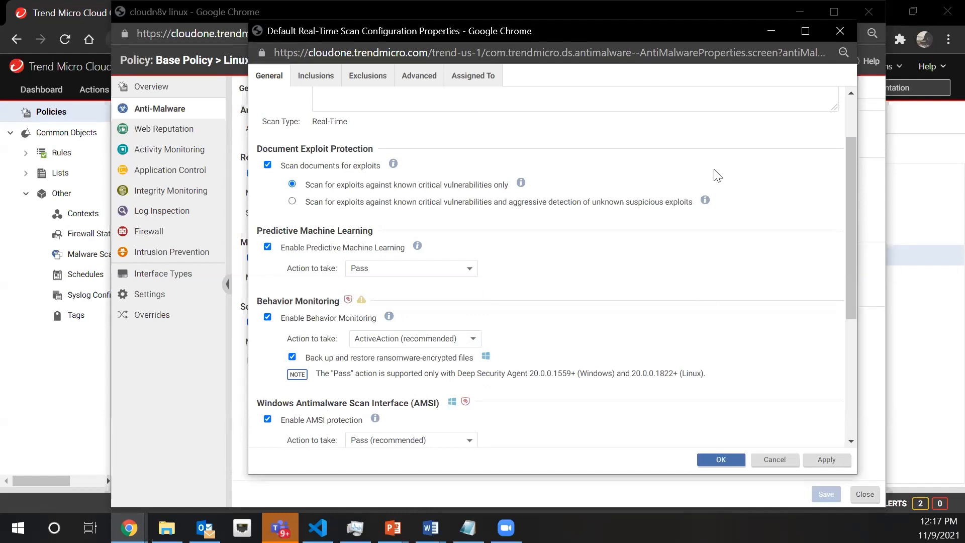
scroll(769, 338, down, 5)
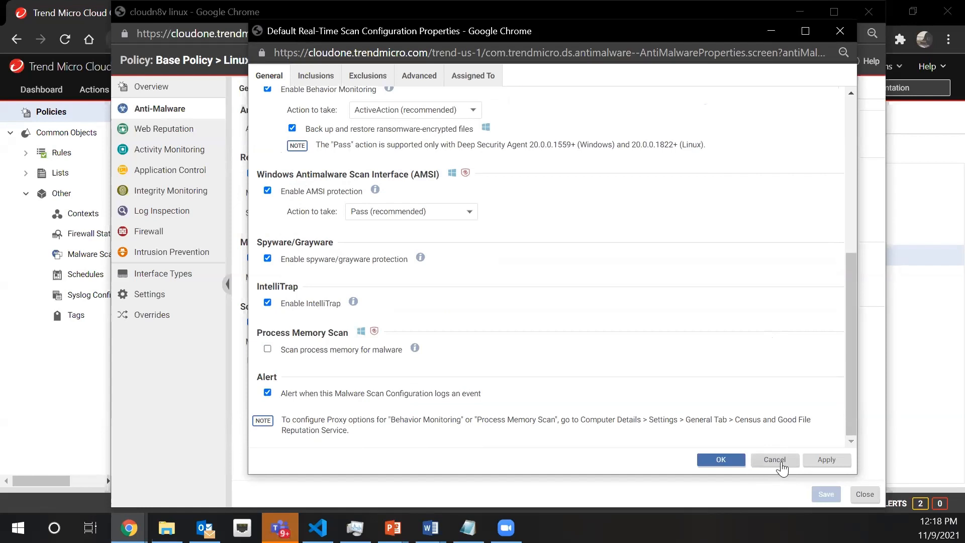
click(774, 460)
Review the policy's Web Reputation, Application Control, Integrity Monitoring and Log Inspection settings
click(154, 129)
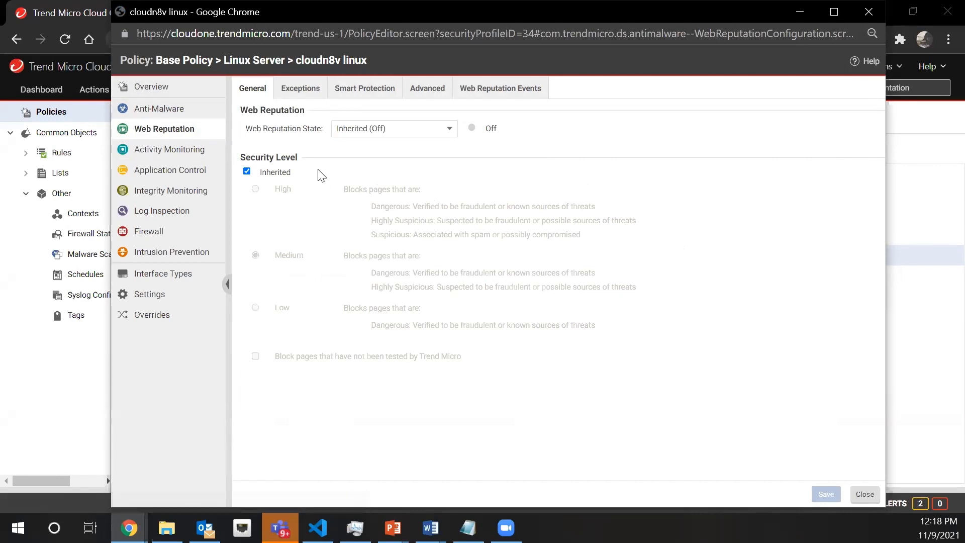
click(449, 128)
click(537, 157)
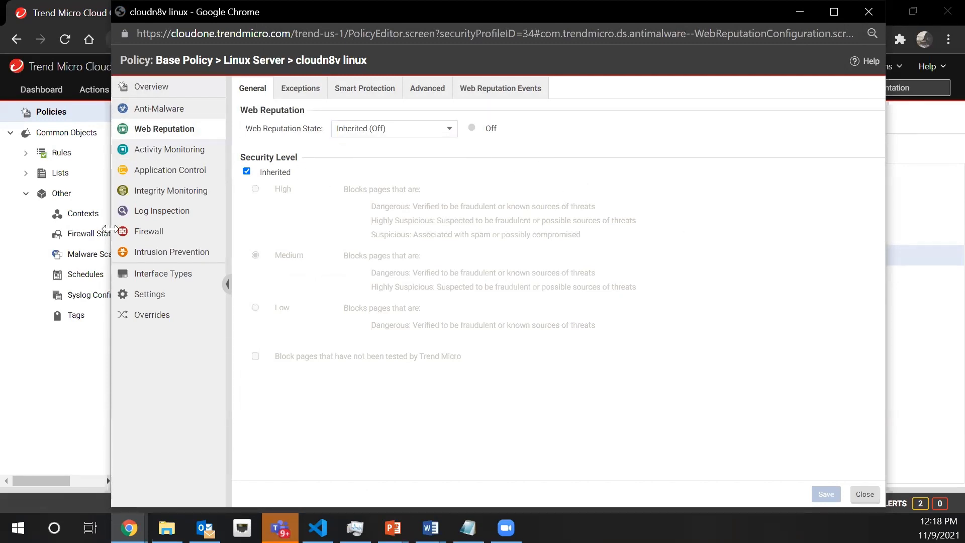
click(168, 174)
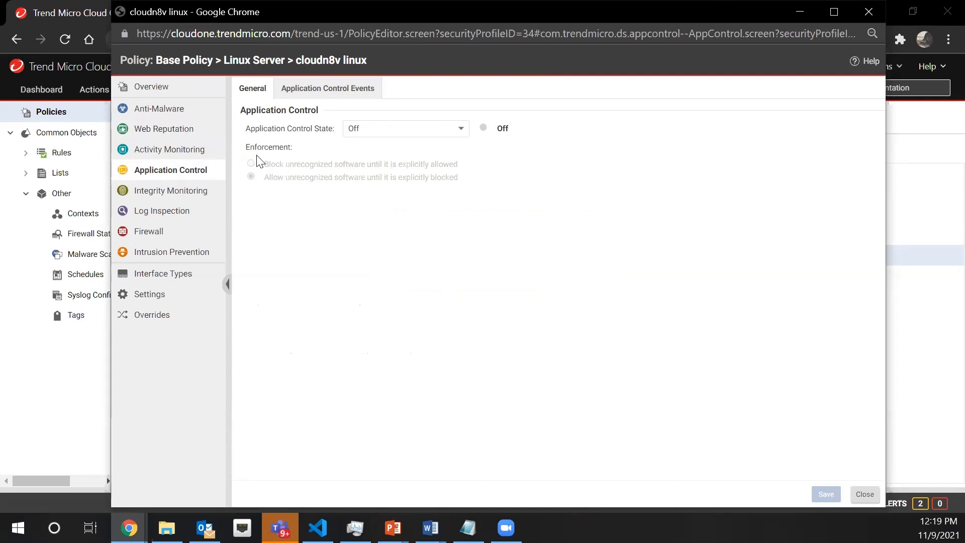
click(197, 191)
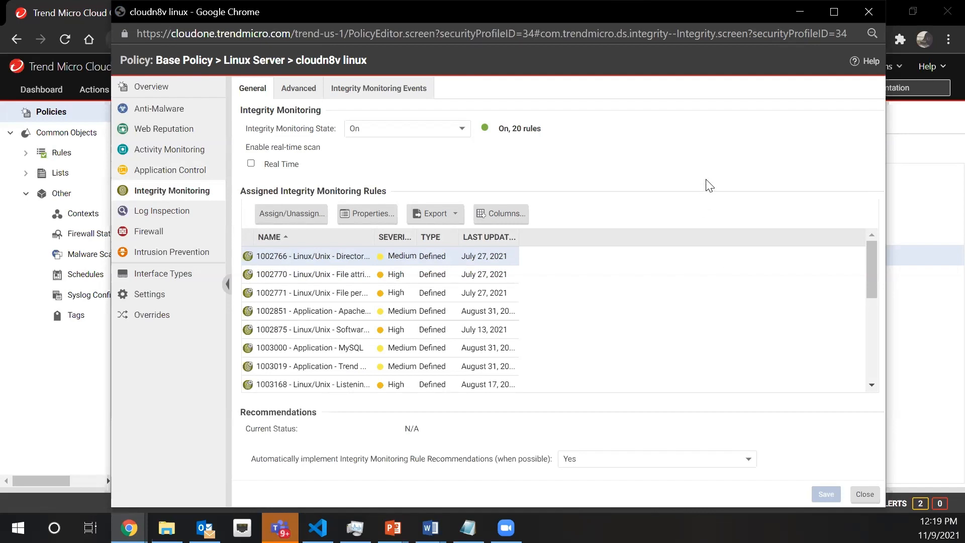
click(141, 214)
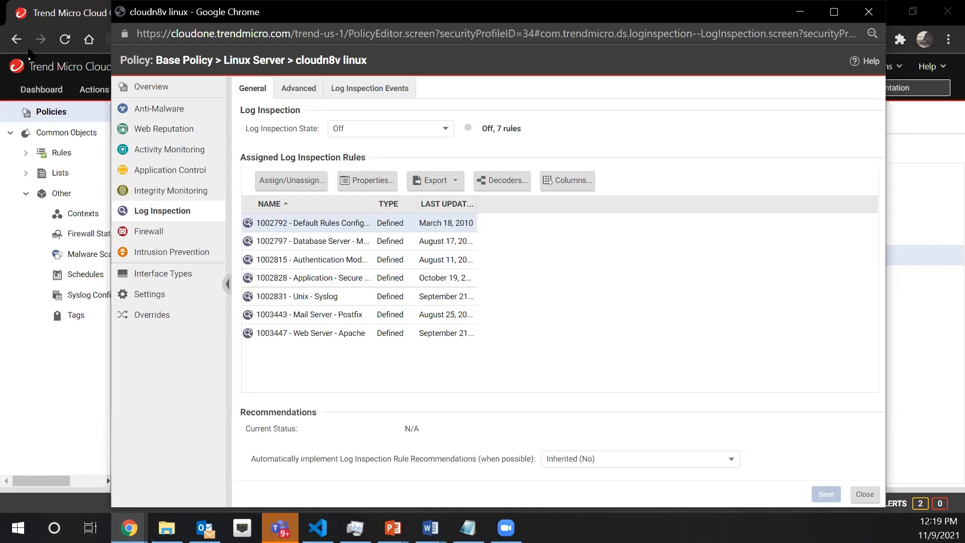
Review the policy's Firewall and Intrusion Prevention settings, including the assignable IPS rules and recommendation option, and close the policy without changes
click(154, 230)
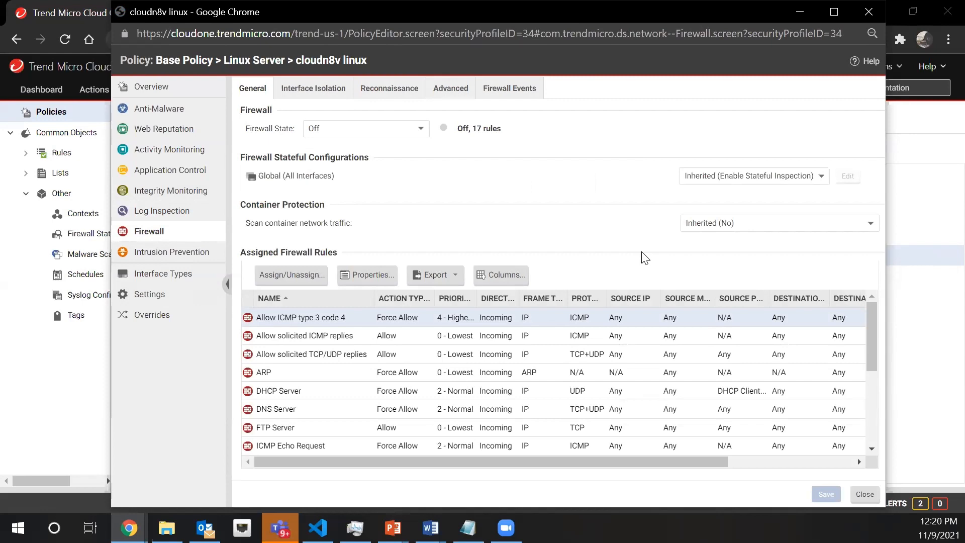
click(158, 253)
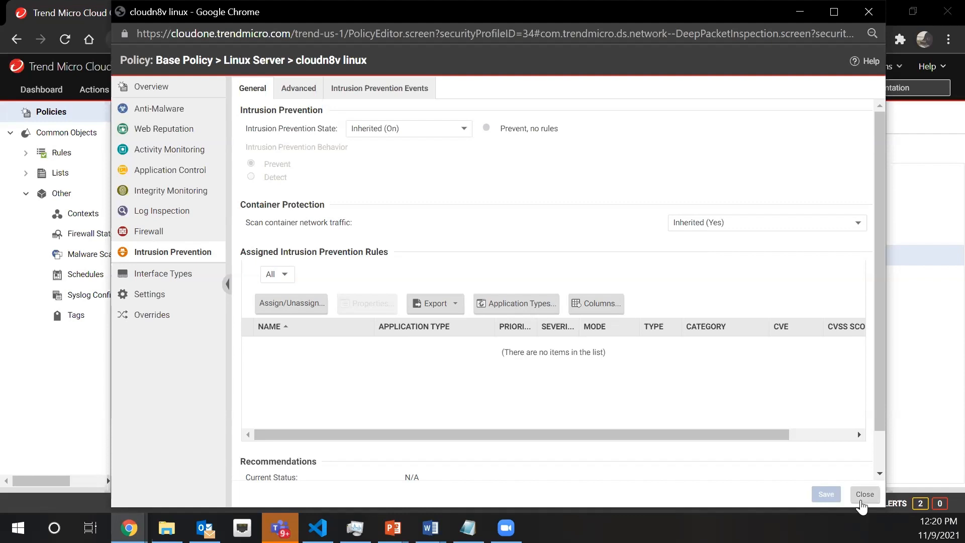
click(291, 302)
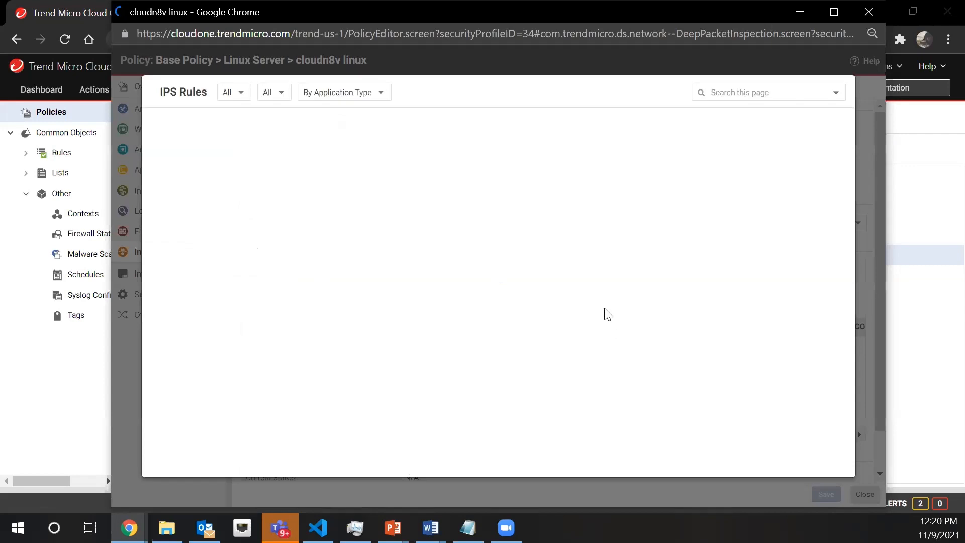
scroll(389, 232, down, 3)
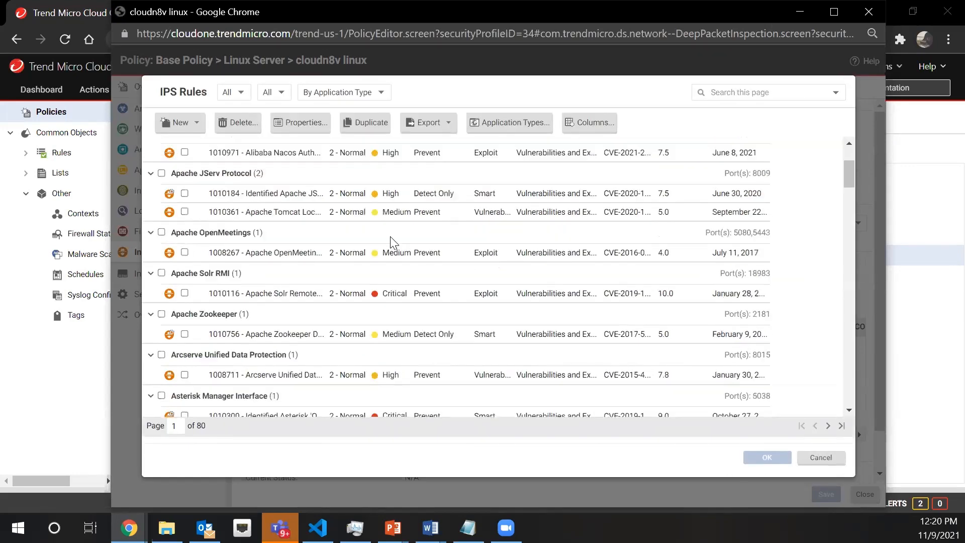
scroll(390, 234, down, 5)
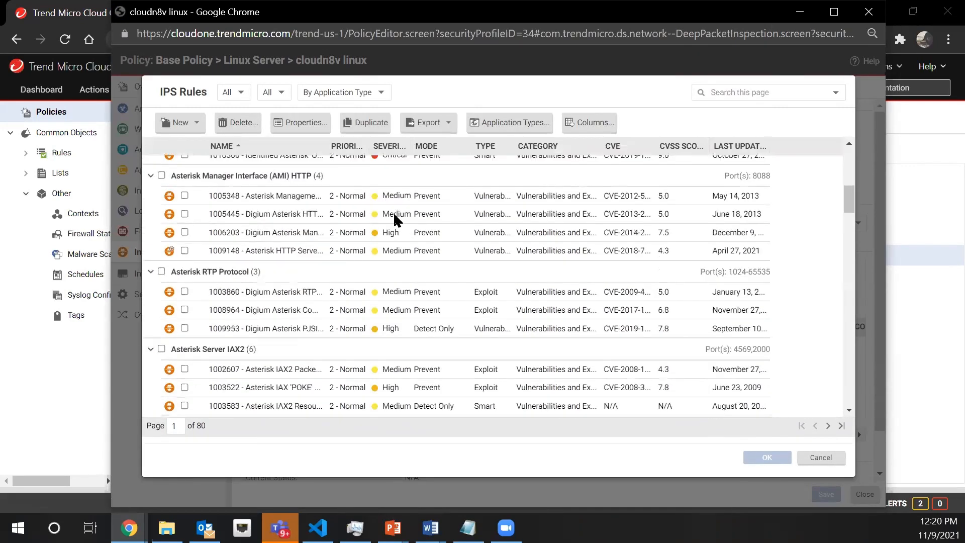
scroll(393, 212, down, 3)
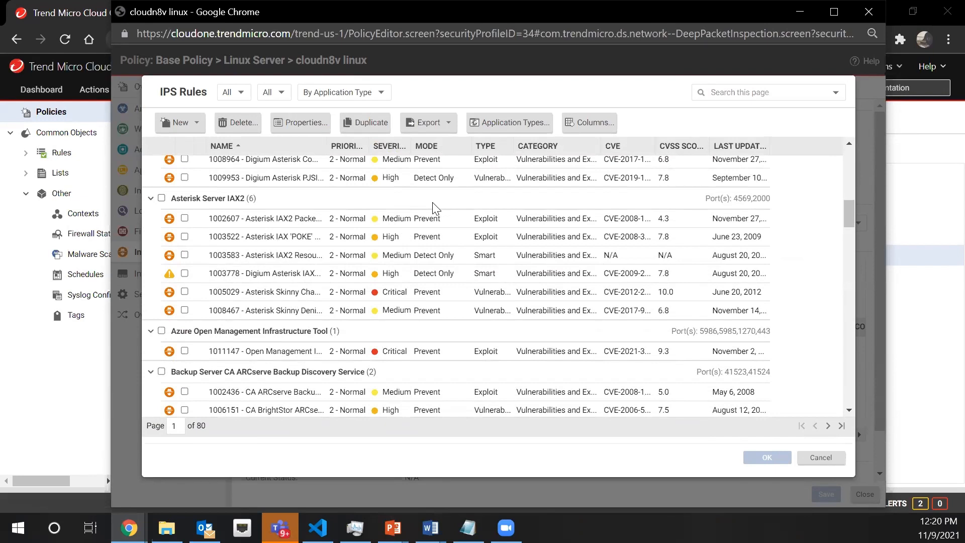
scroll(437, 201, down, 1)
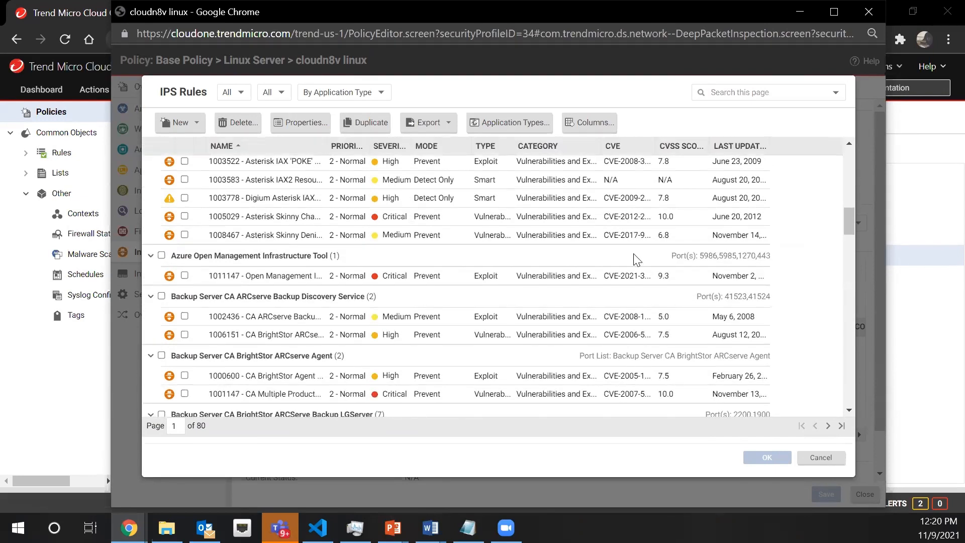
scroll(634, 257, up, 10)
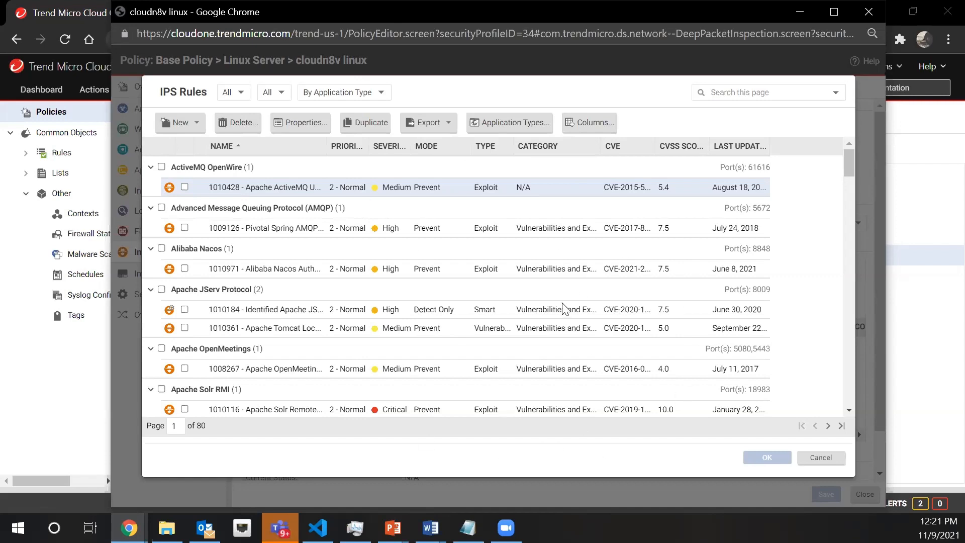
click(810, 463)
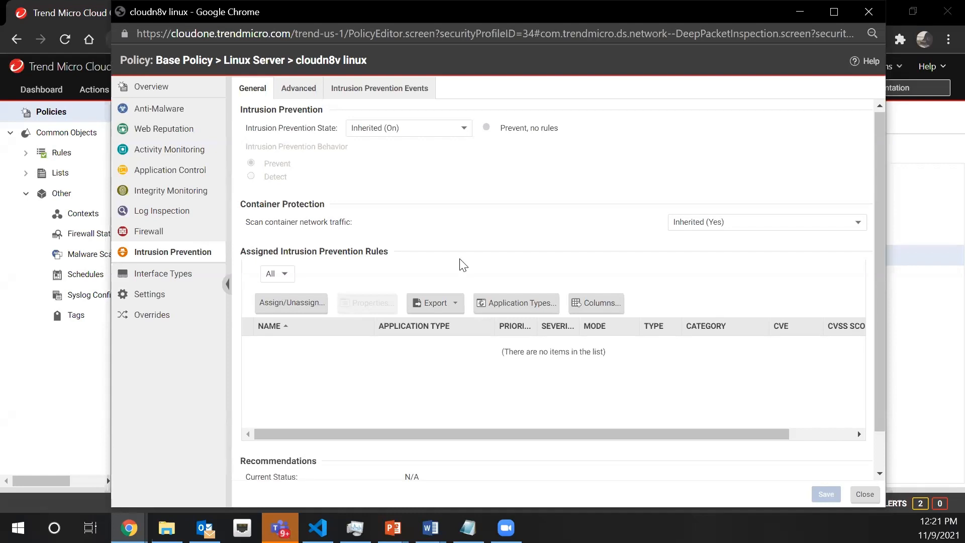
scroll(467, 269, down, 1)
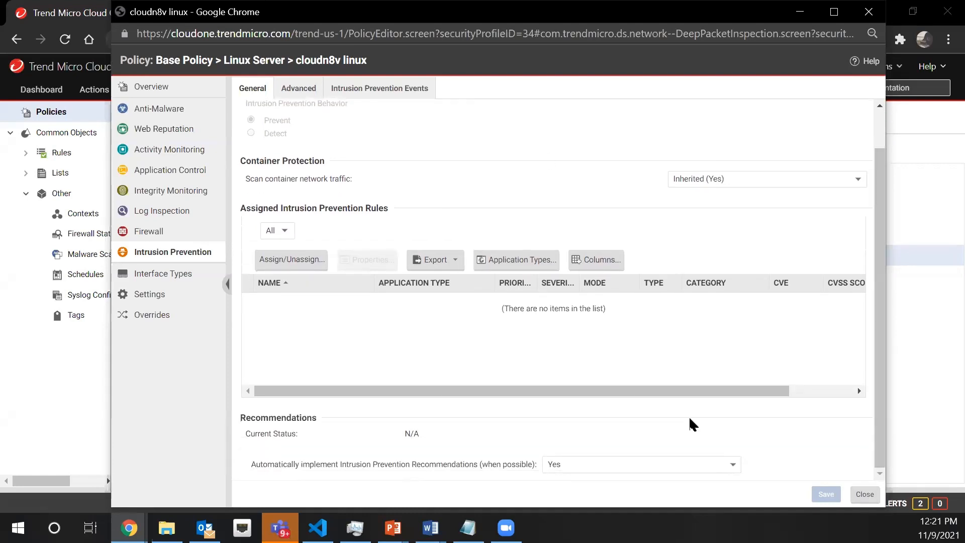
click(866, 495)
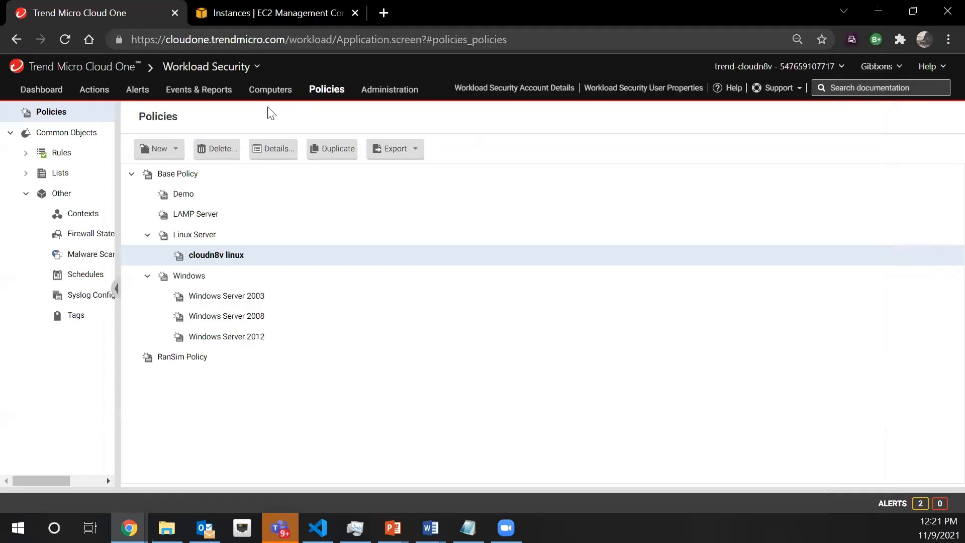
Go to the Computers list and open the deployment script generator, keeping Linux Agent Deployment as the platform
click(269, 92)
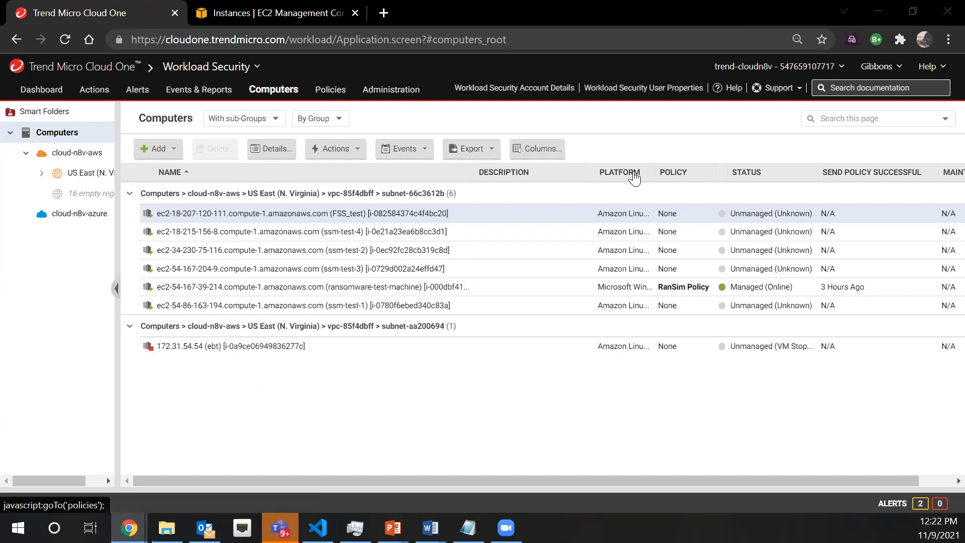
click(782, 89)
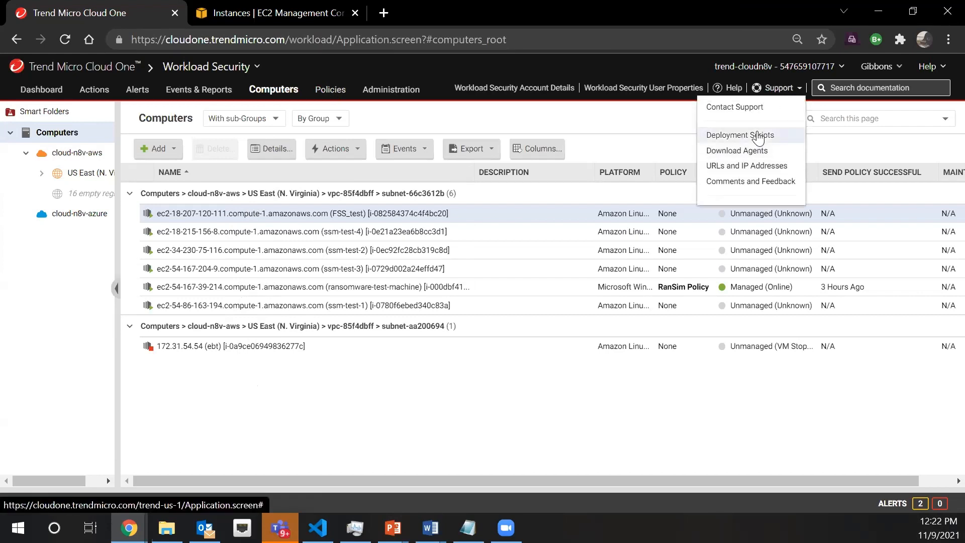
click(735, 136)
click(479, 234)
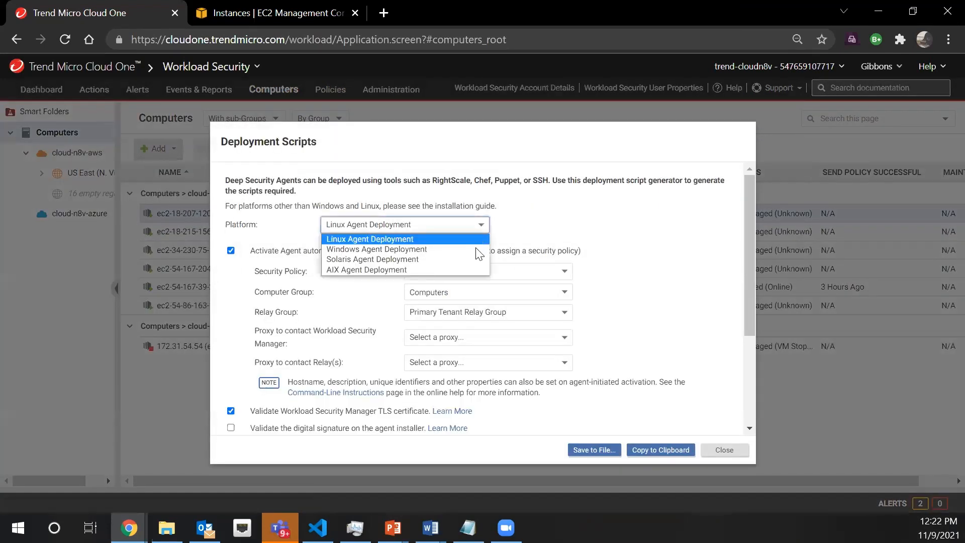
click(482, 232)
click(481, 231)
click(482, 231)
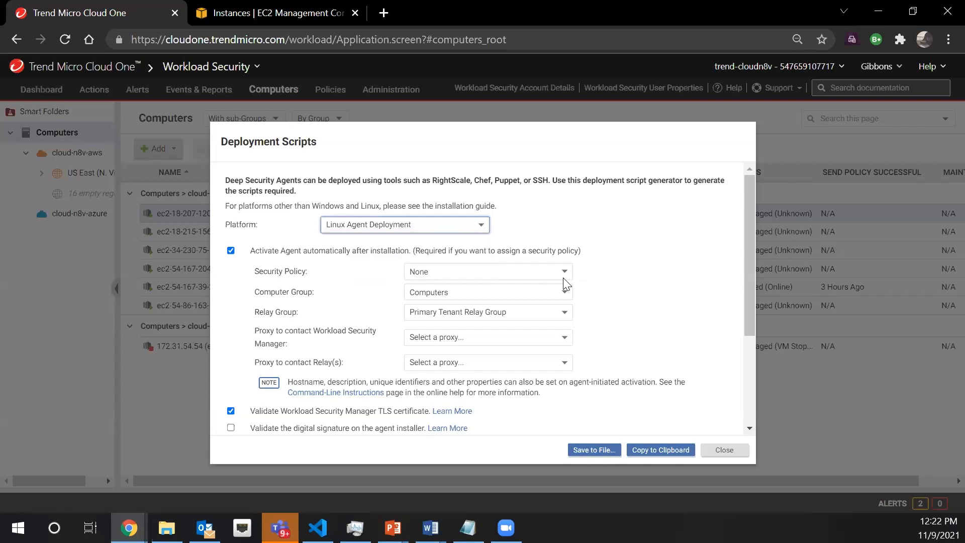
Set the deployment script's security policy to Base Policy > Linux Server > cloudn8v linux
click(564, 275)
click(419, 316)
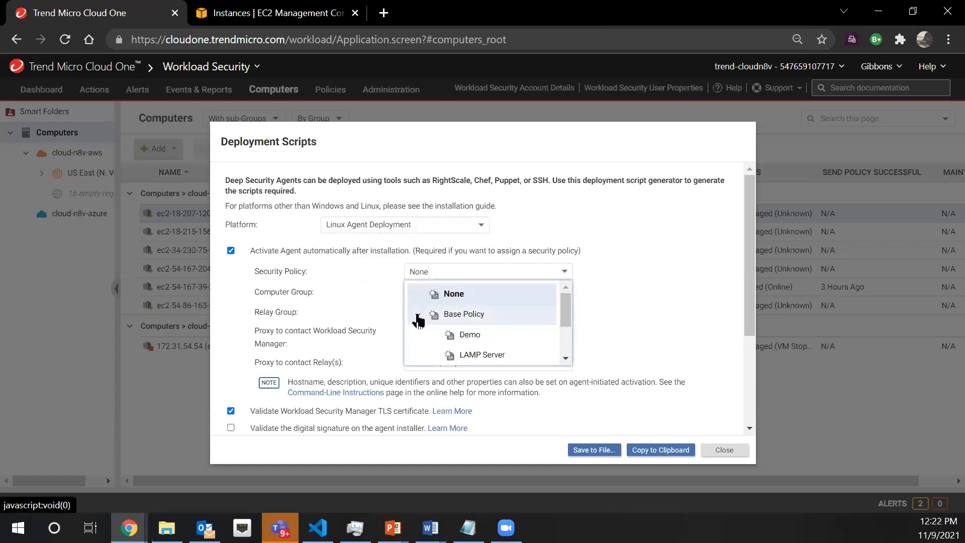
scroll(431, 322, down, 2)
click(435, 332)
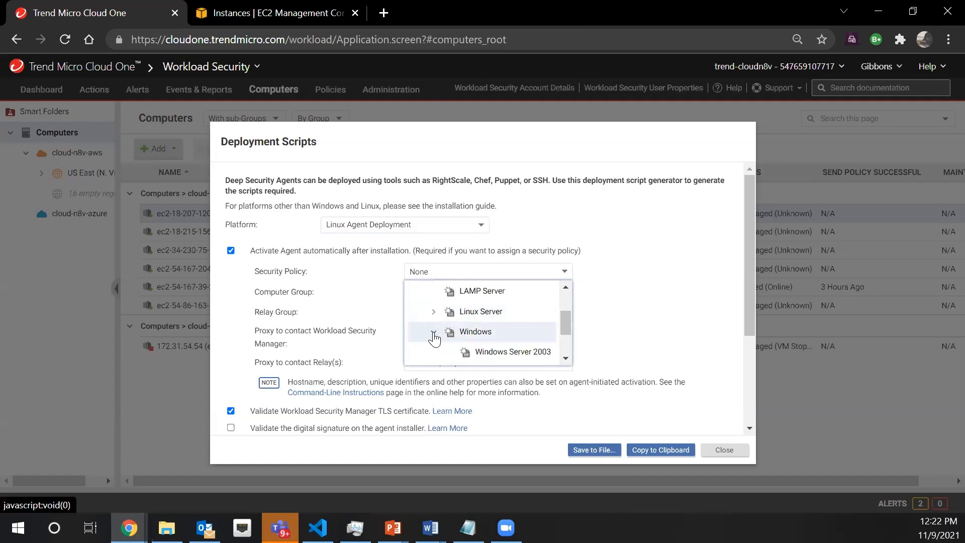
scroll(468, 332, down, 2)
scroll(465, 331, up, 2)
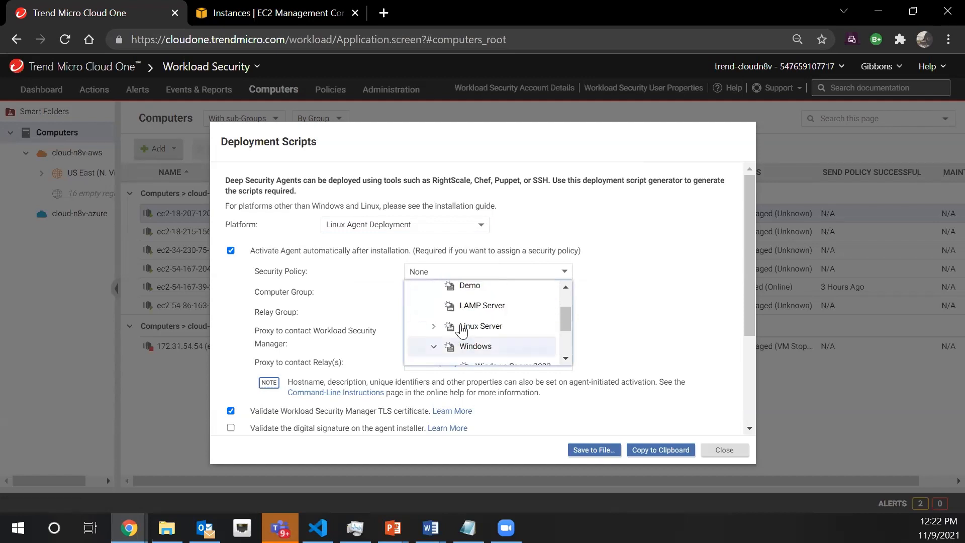
click(433, 326)
scroll(498, 311, down, 2)
scroll(495, 341, up, 2)
click(494, 347)
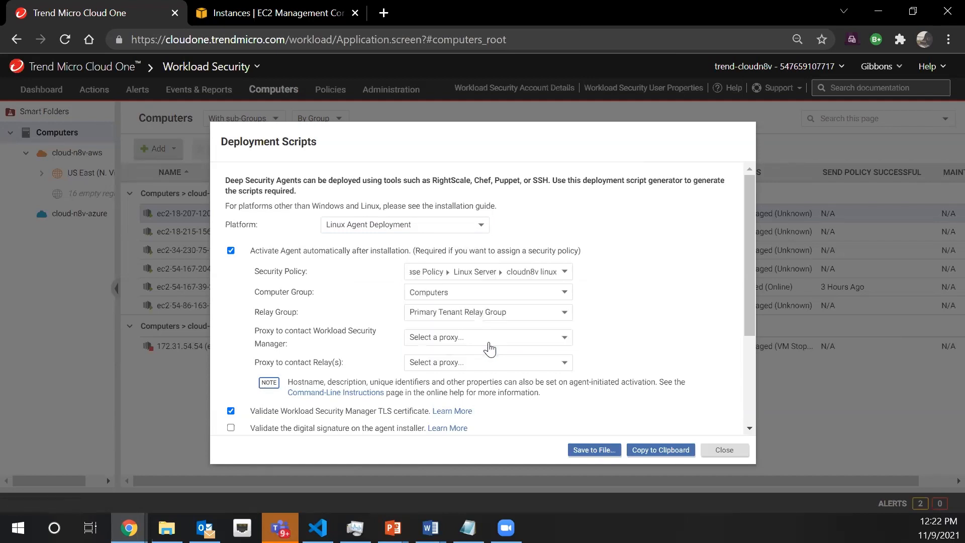
Review the generated Linux agent deployment script and copy it to the clipboard
scroll(670, 372, down, 3)
scroll(522, 396, down, 5)
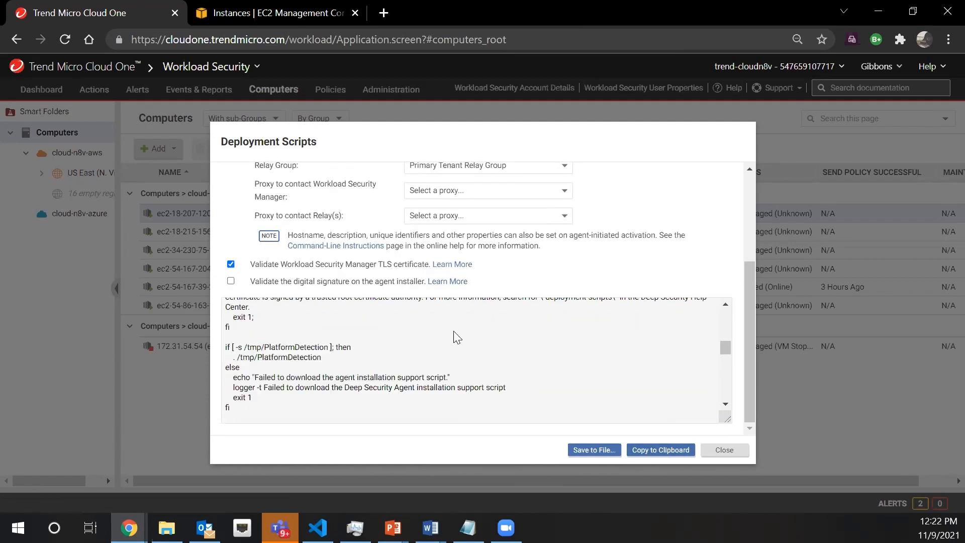
scroll(469, 377, up, 1)
scroll(468, 377, up, 10)
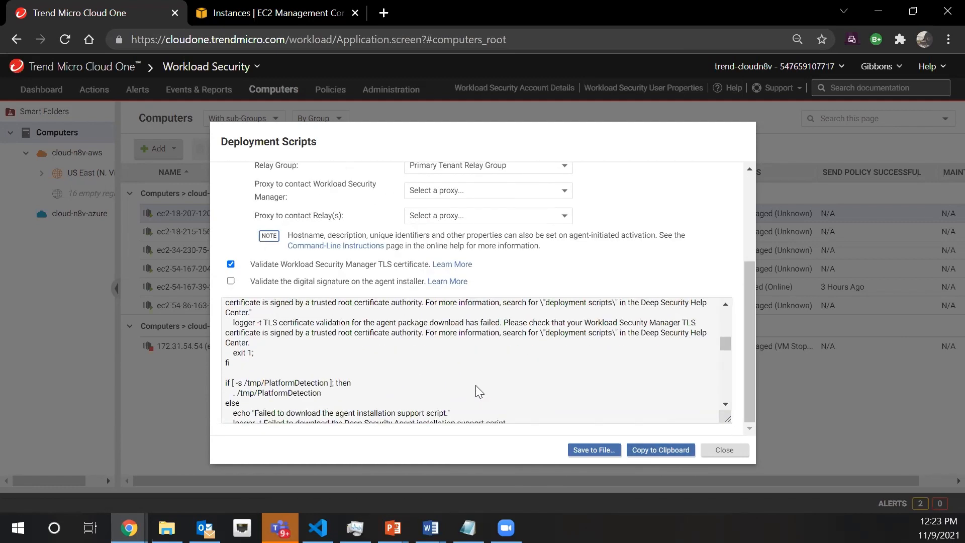
click(658, 450)
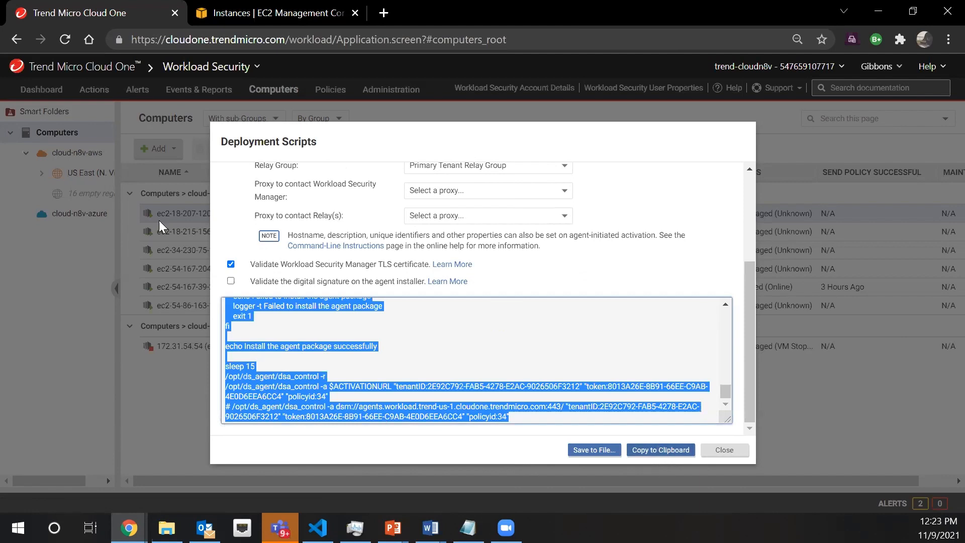
Switch to the EC2 console and begin launching an Amazon Linux 2 AMI (HVM) 64-bit (x86) instance, continuing to its instance details
click(267, 13)
click(837, 94)
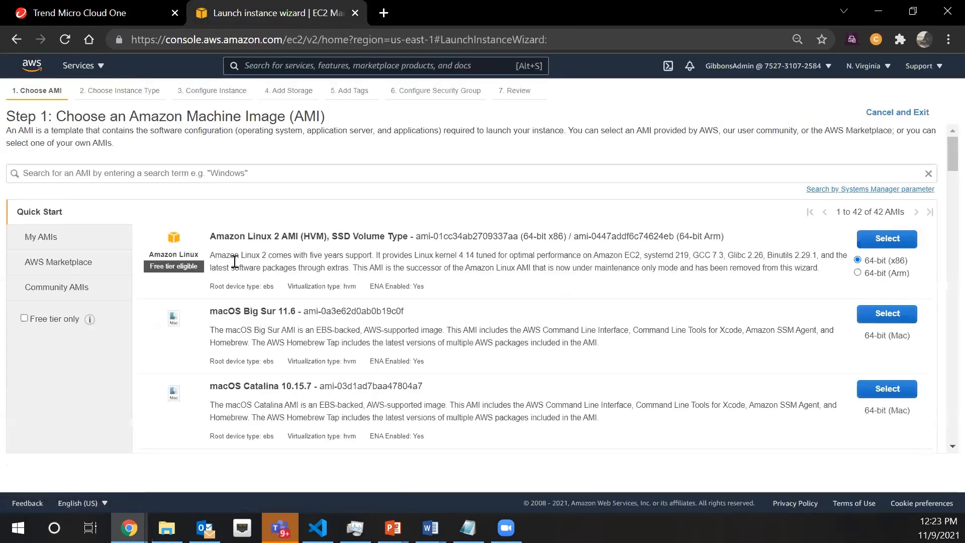
click(875, 240)
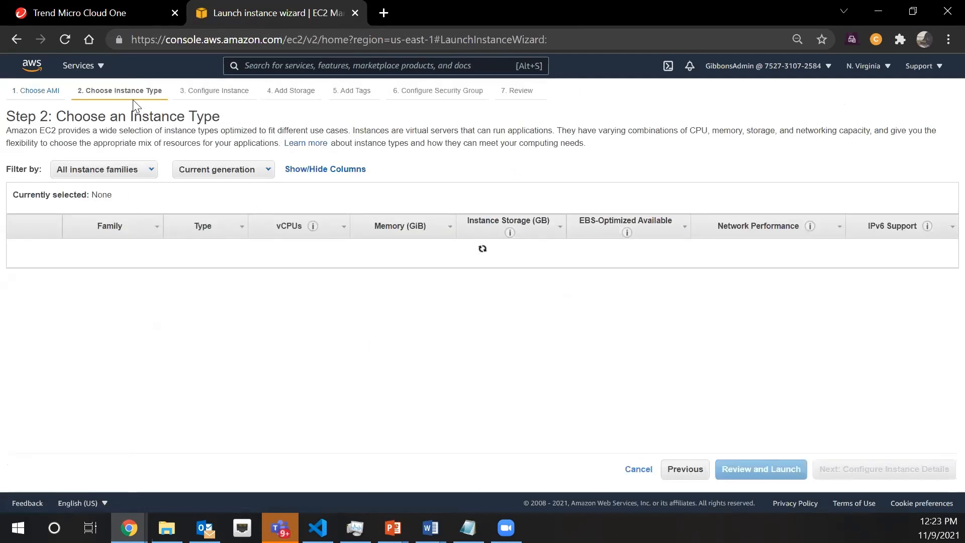
click(839, 470)
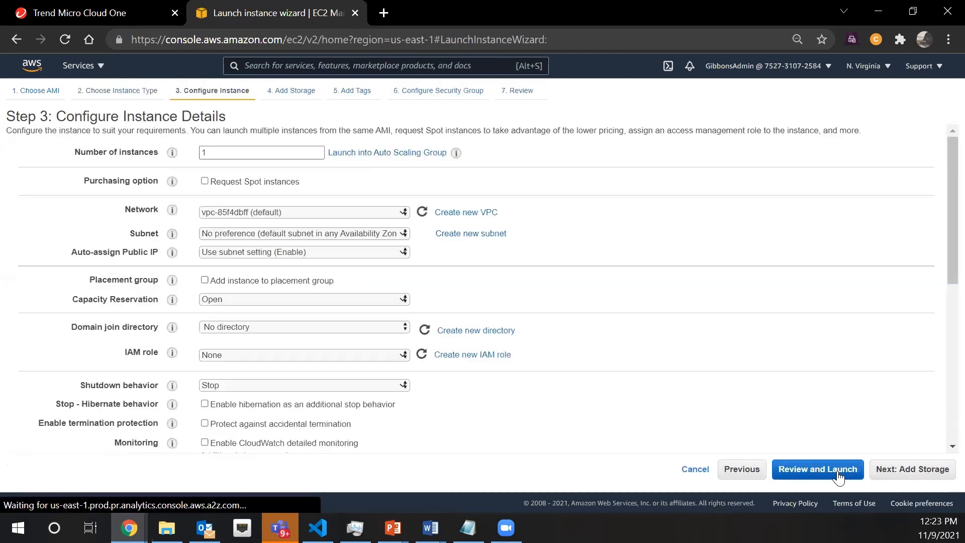
Paste the deployment script, including its activation token, into the instance's user data and cancel the launch
scroll(556, 319, down, 7)
click(251, 389)
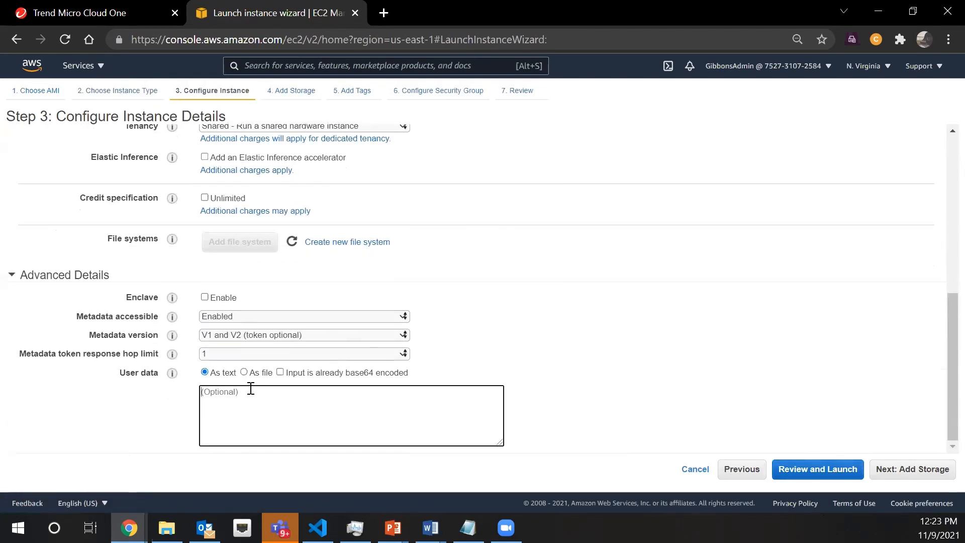
key(ctrl+v)
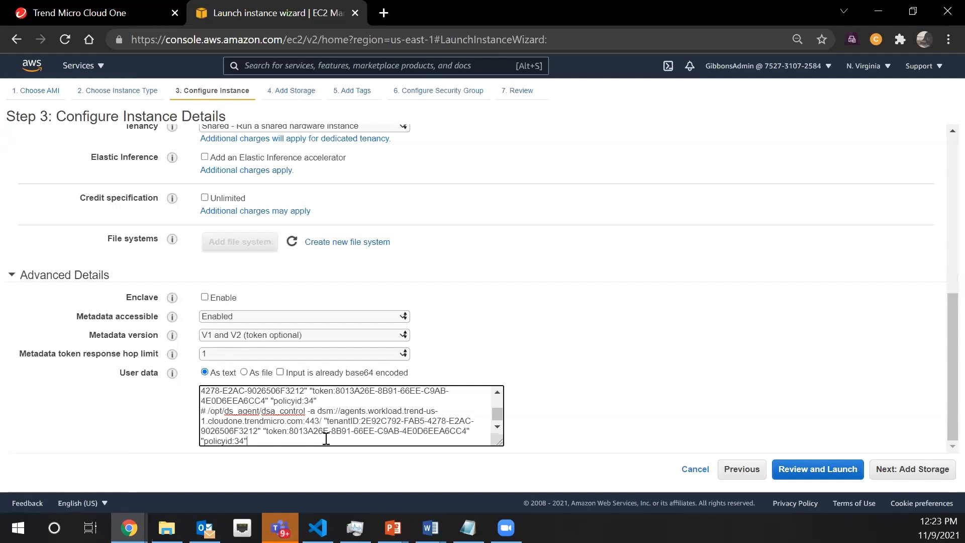
click(694, 473)
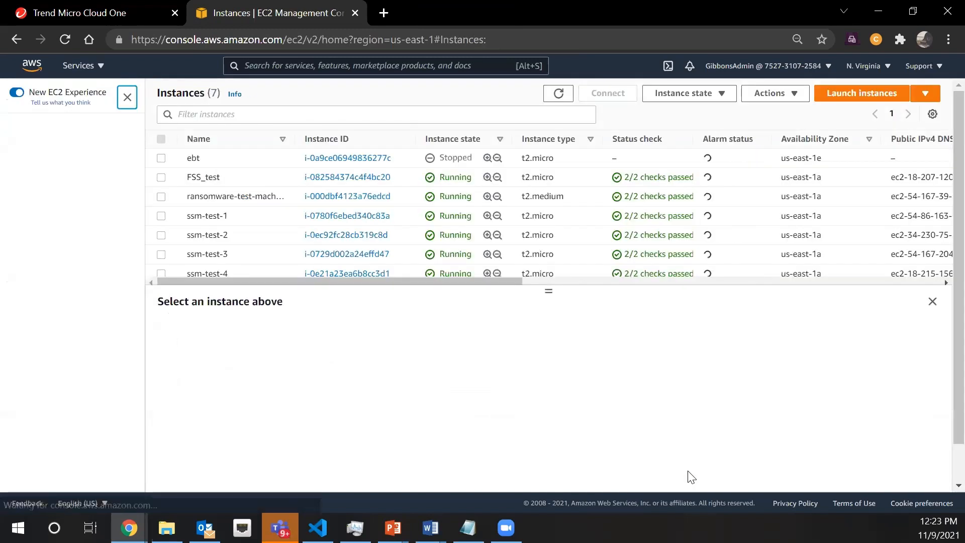
Enlarge the EC2 instance list area, search the AWS services for "system" and open Systems Manager
drag(550, 291, 551, 320)
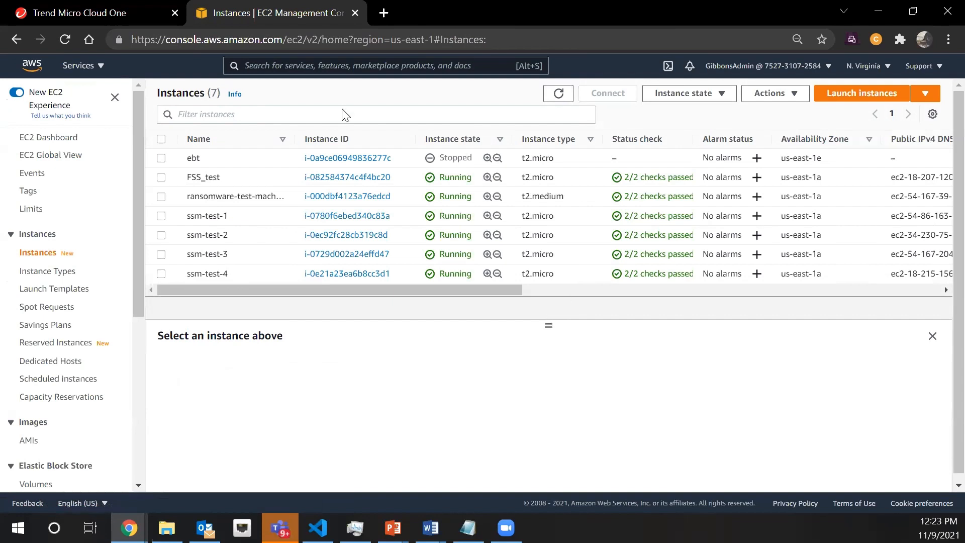
click(380, 64)
text(aws)
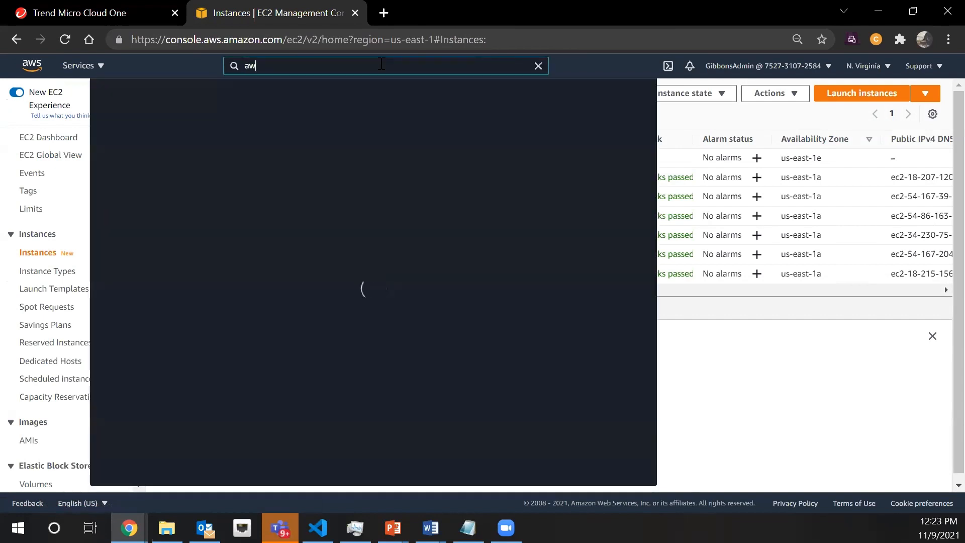
key(BackSpace)
key(BackSpace)
key(BackSpace)
text(system)
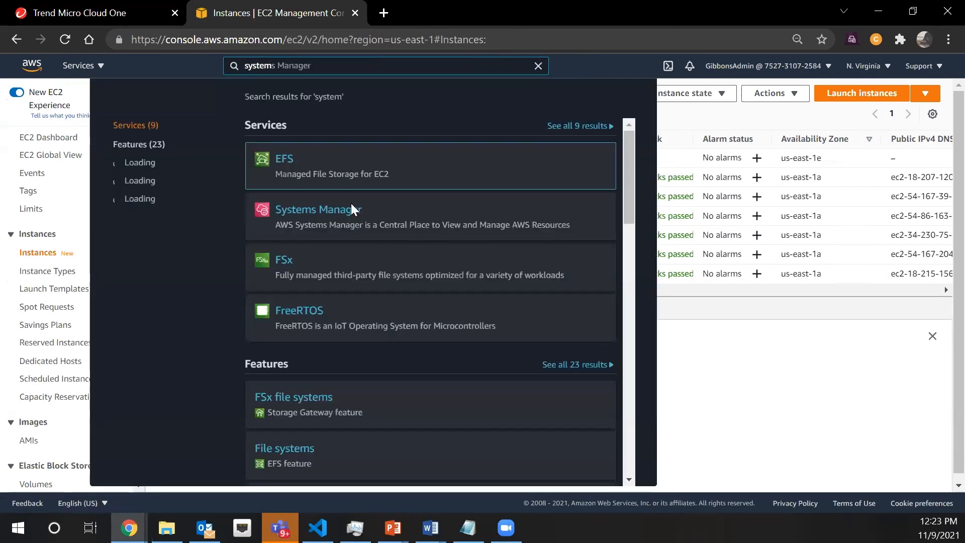
mouse_move(343, 215)
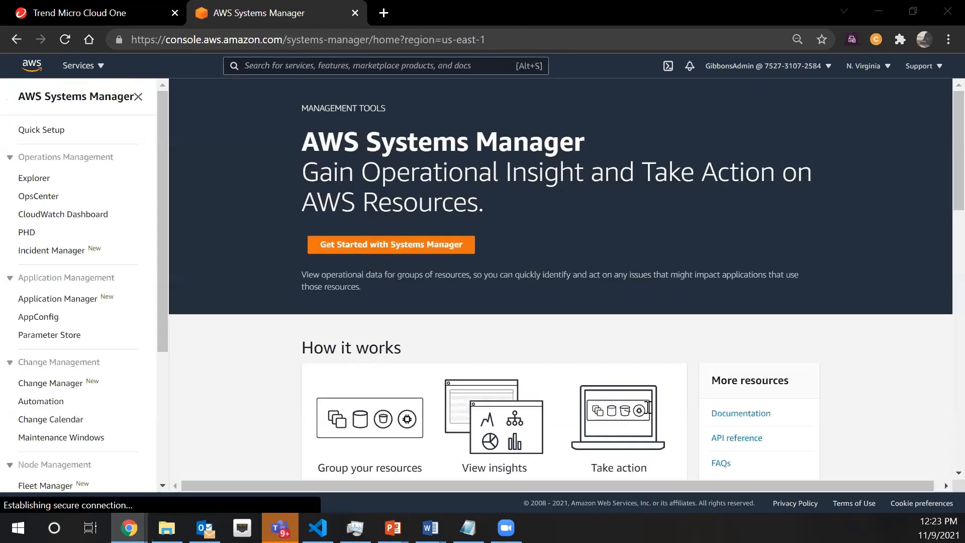
scroll(793, 330, down, 1)
scroll(926, 403, up, 1)
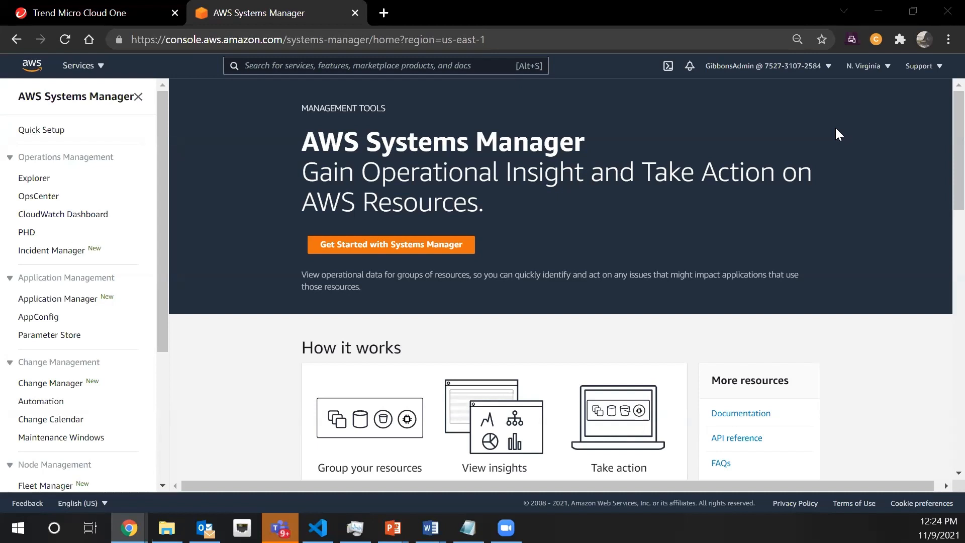
scroll(912, 275, down, 5)
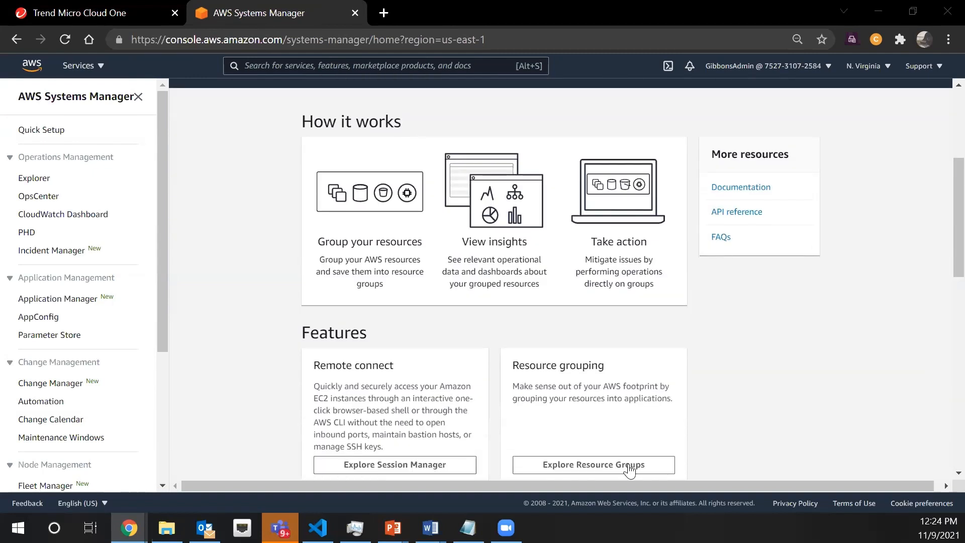
scroll(612, 412, up, 2)
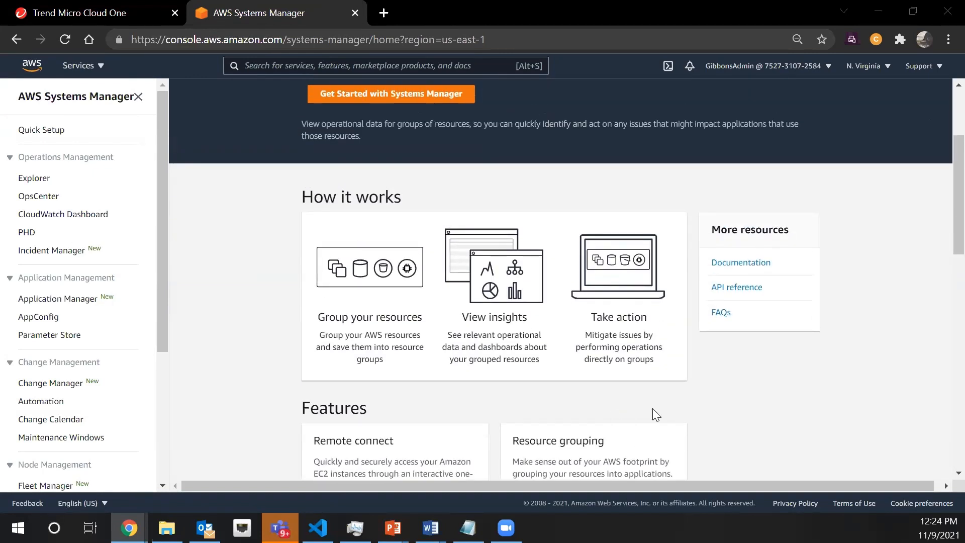
Search the AWS services for "iam" and open the IAM console
scroll(871, 333, up, 3)
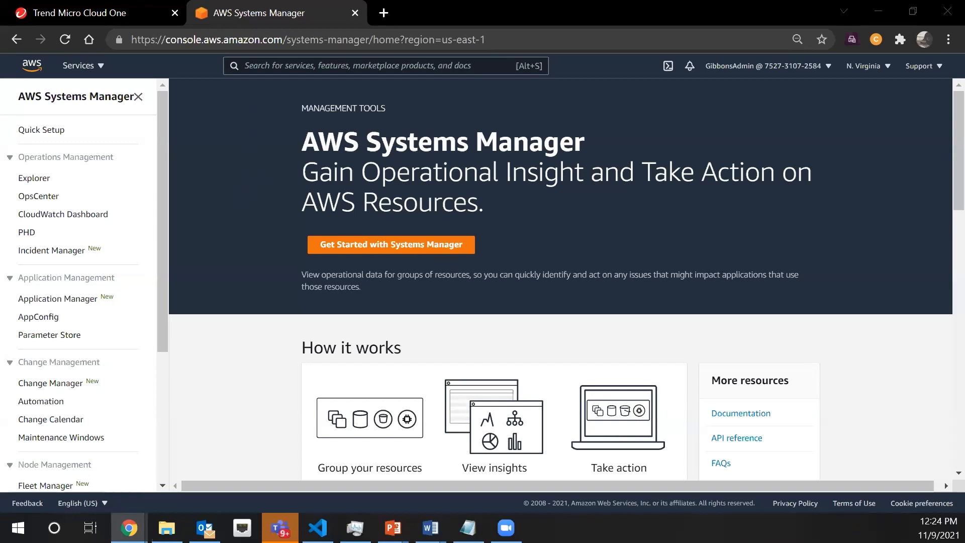
click(298, 67)
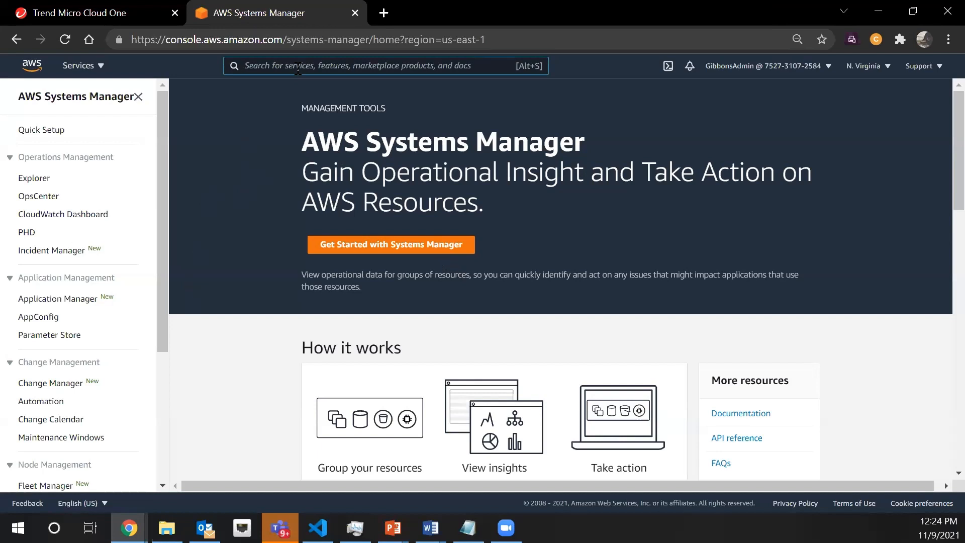
text(iam)
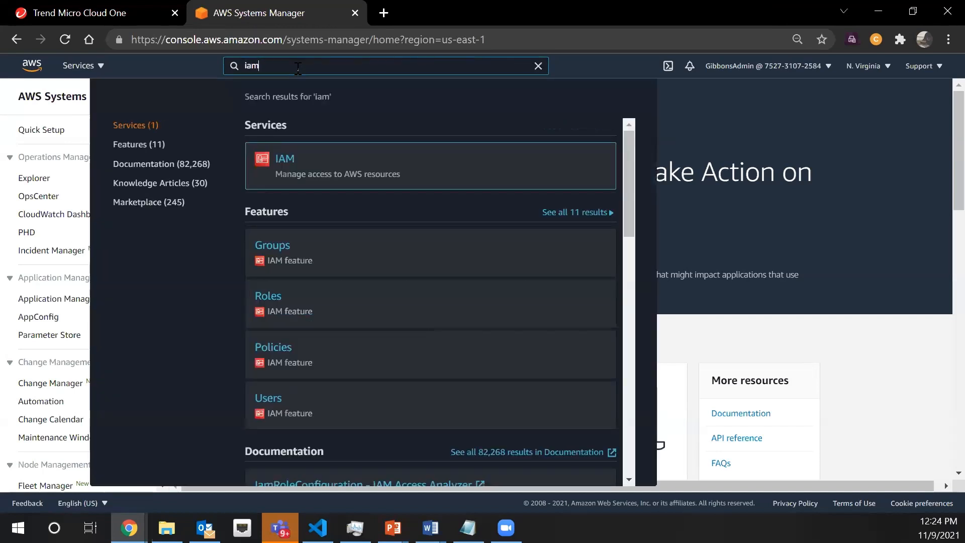
click(285, 163)
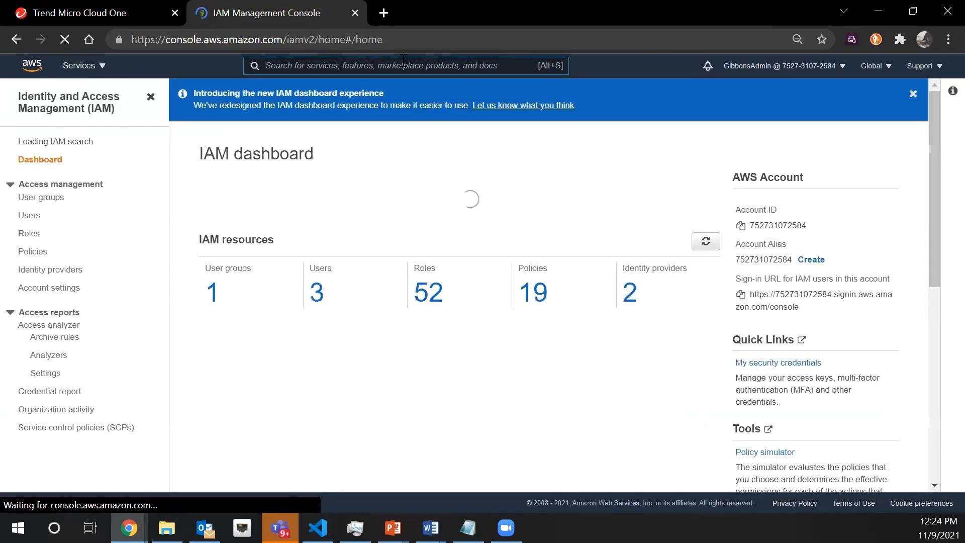
Browse the IAM roles to page 3 and open ec2-ssm-role to examine its attached permissions policy
click(29, 258)
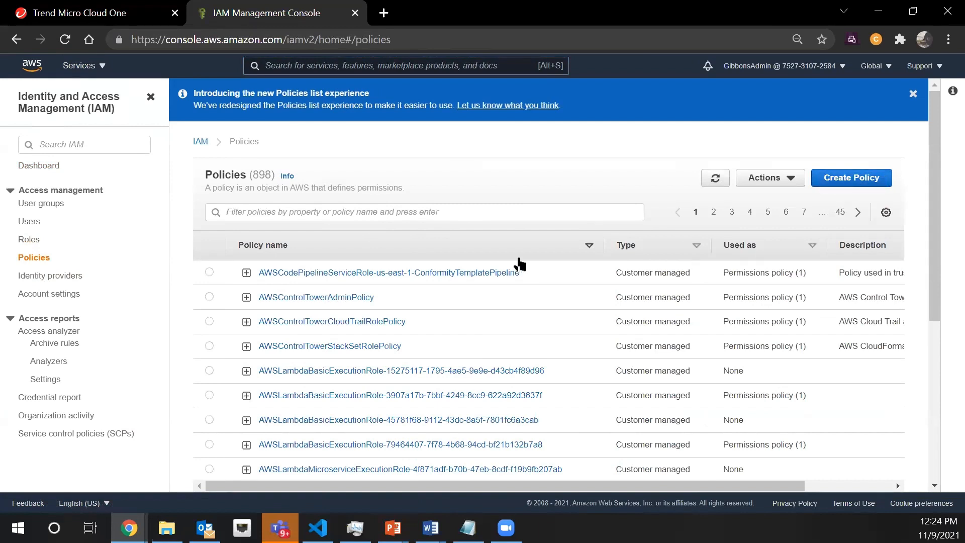
click(28, 241)
scroll(483, 356, down, 5)
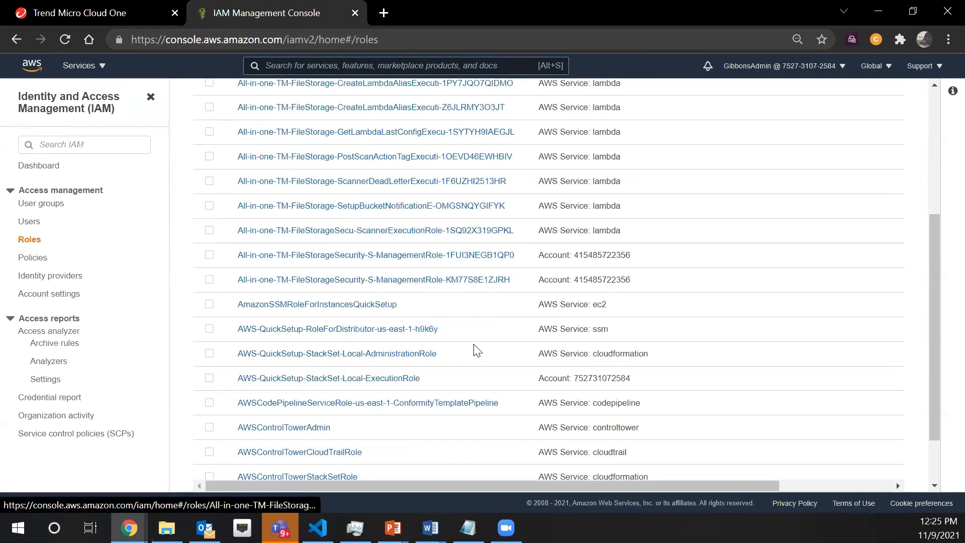
scroll(476, 351, down, 2)
scroll(631, 408, up, 5)
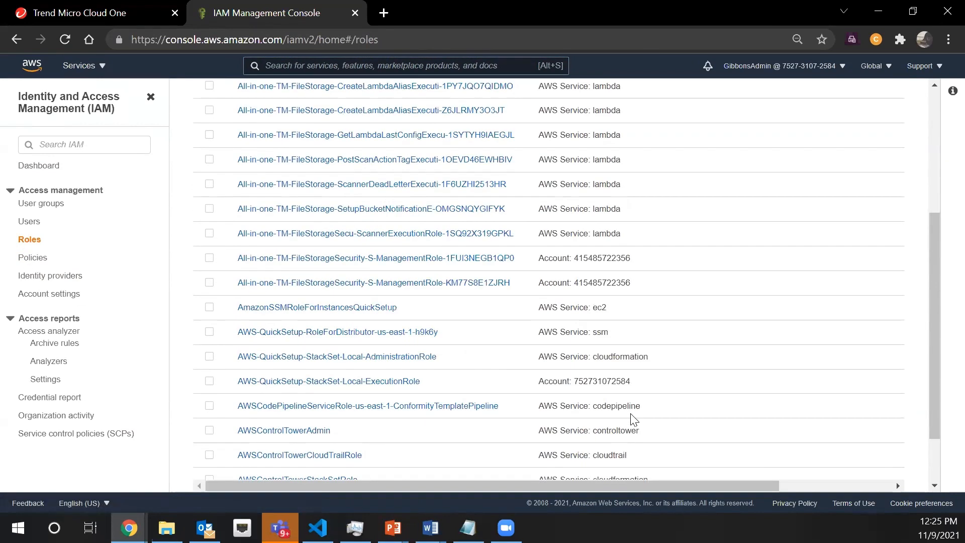
click(822, 152)
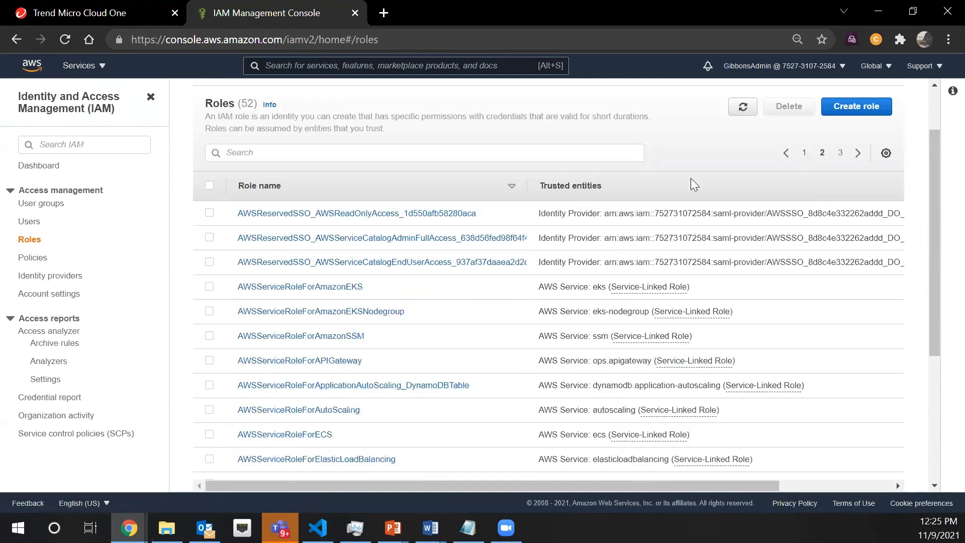
click(839, 153)
scroll(232, 375, down, 1)
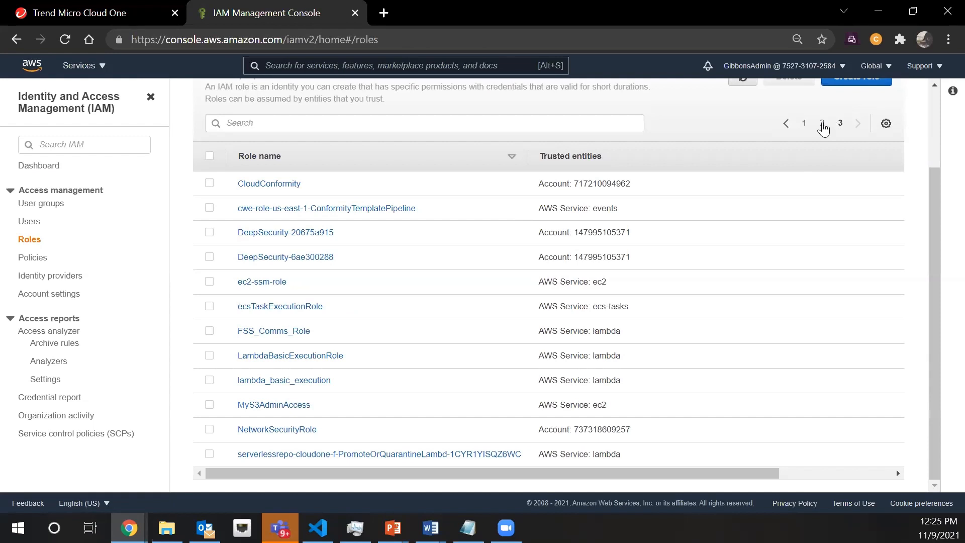
click(275, 284)
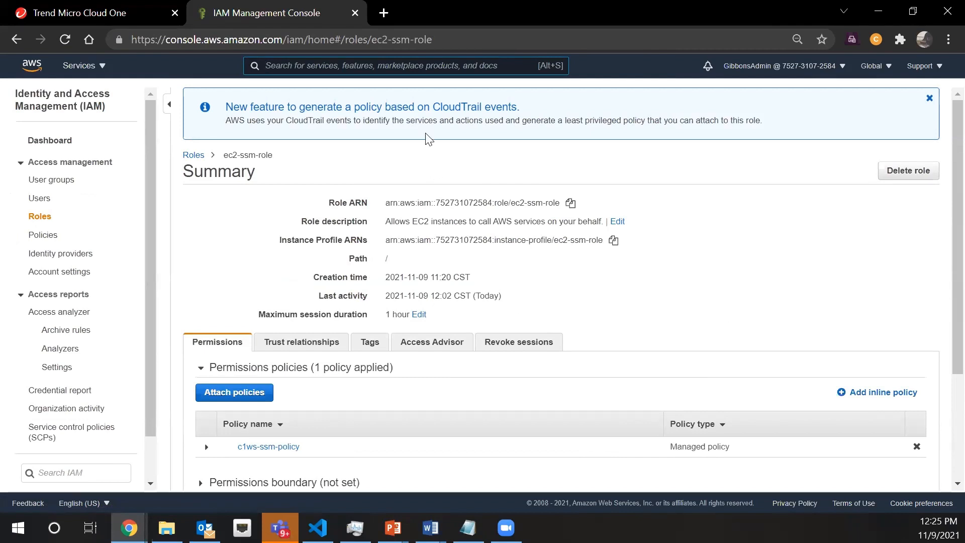
Search the AWS services for "system", return to Systems Manager and open Parameter Store to examine the saved parameters
click(386, 59)
text(system)
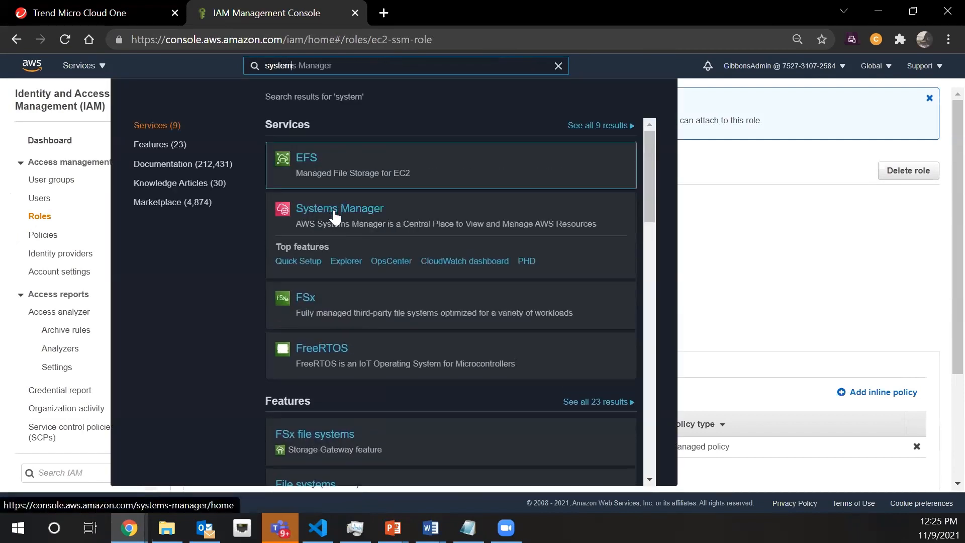
click(335, 218)
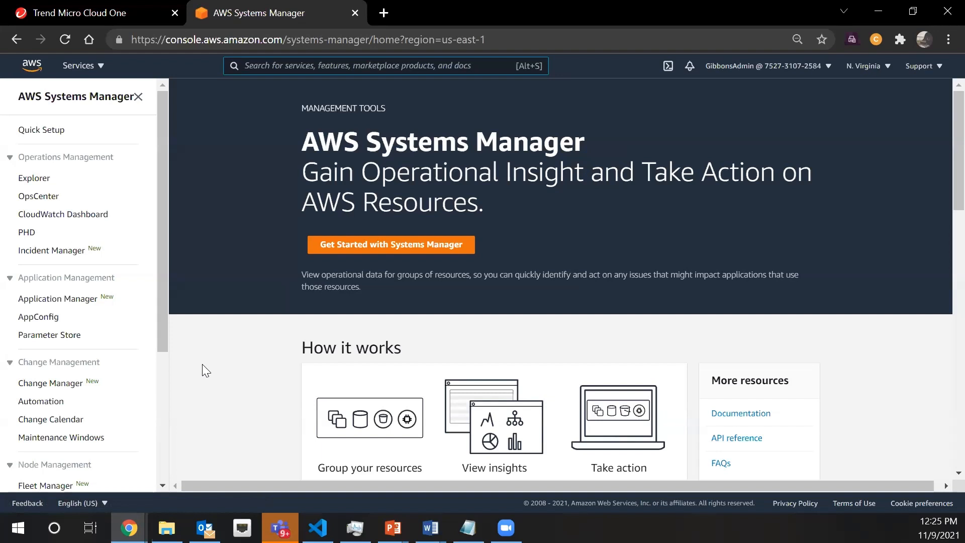
scroll(496, 179, down, 1)
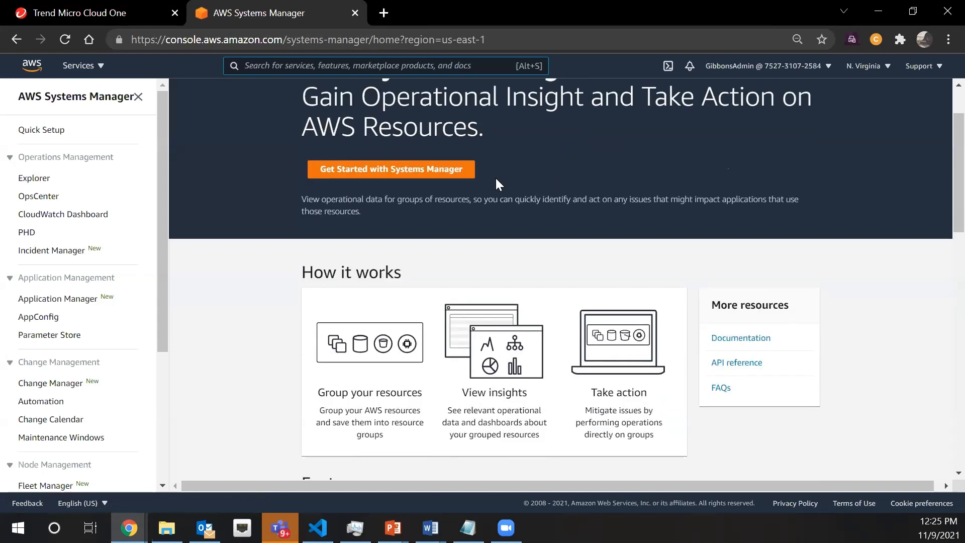
scroll(497, 191, down, 1)
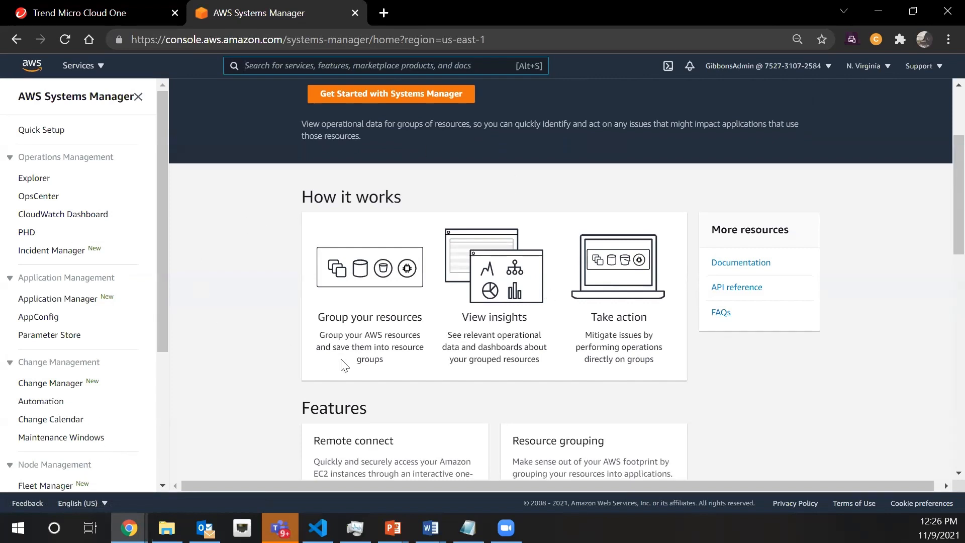
click(40, 336)
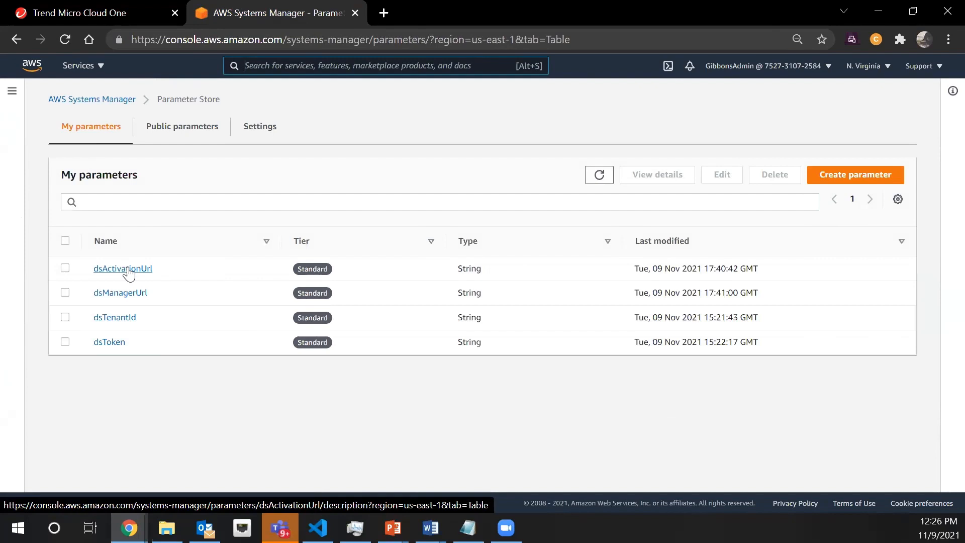
Switch to Trend Micro Cloud One, reopen the deployment scripts and examine the script's activation URL, manager URL, tenant ID and token, then close them
click(79, 13)
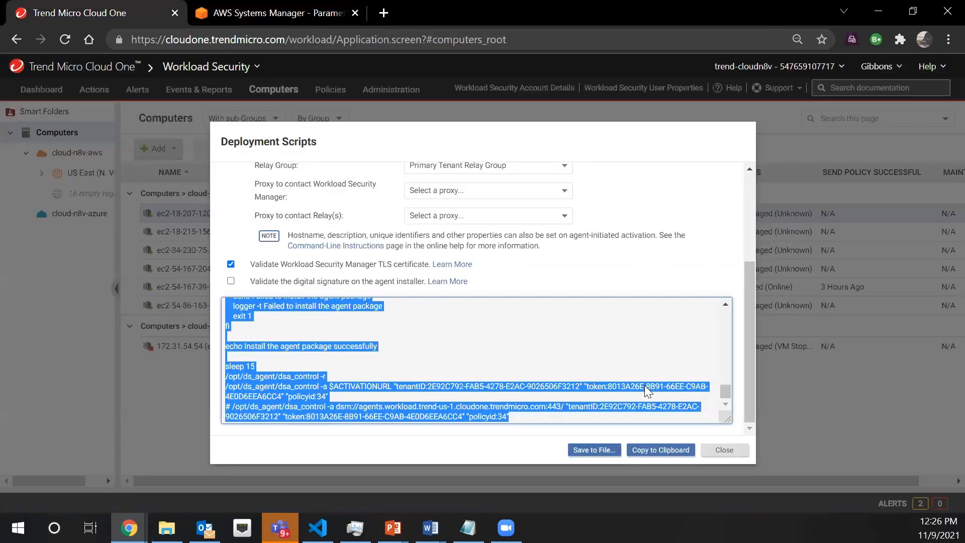
click(724, 450)
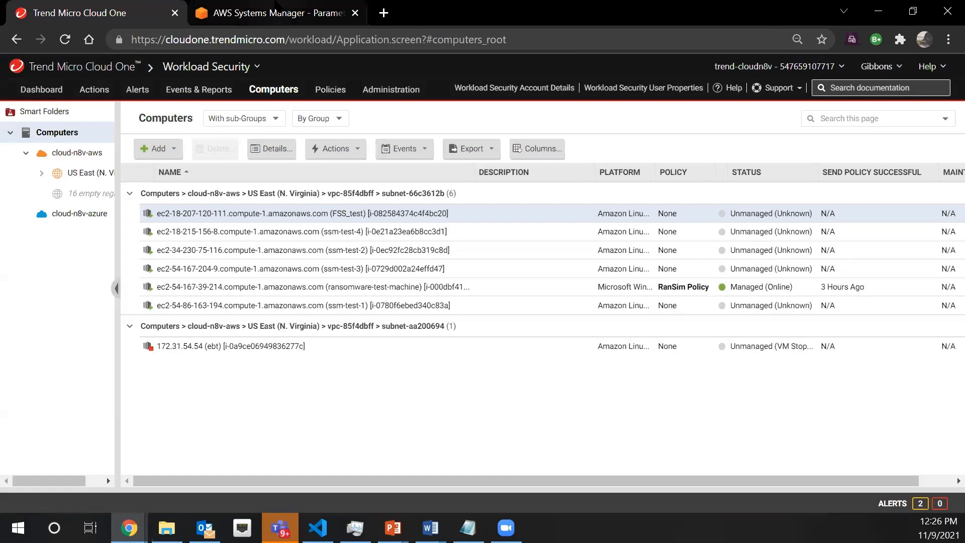
click(264, 12)
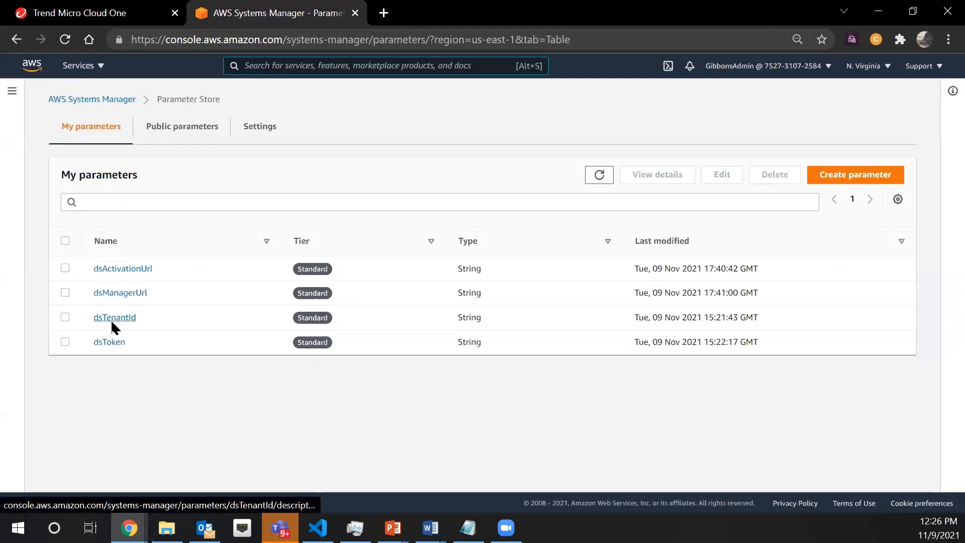
click(81, 13)
click(769, 90)
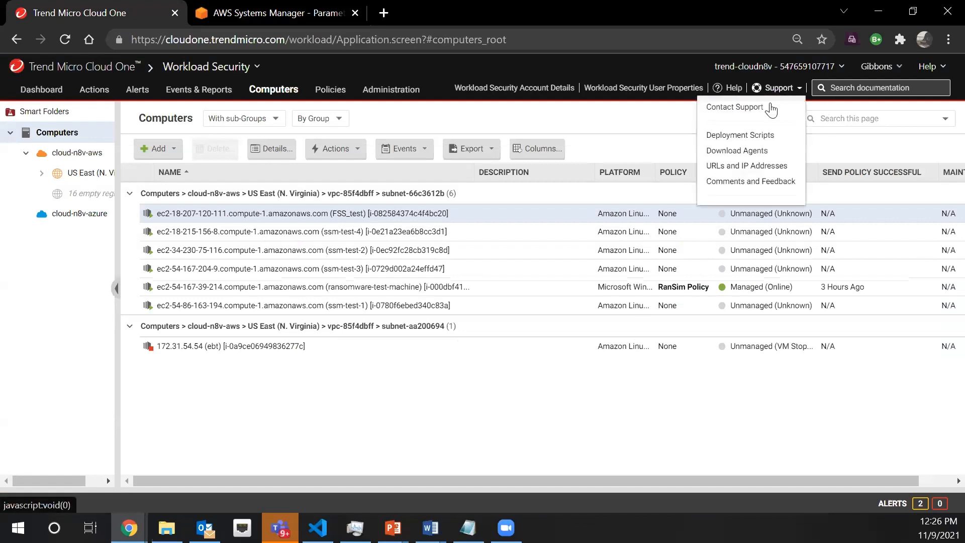
click(735, 135)
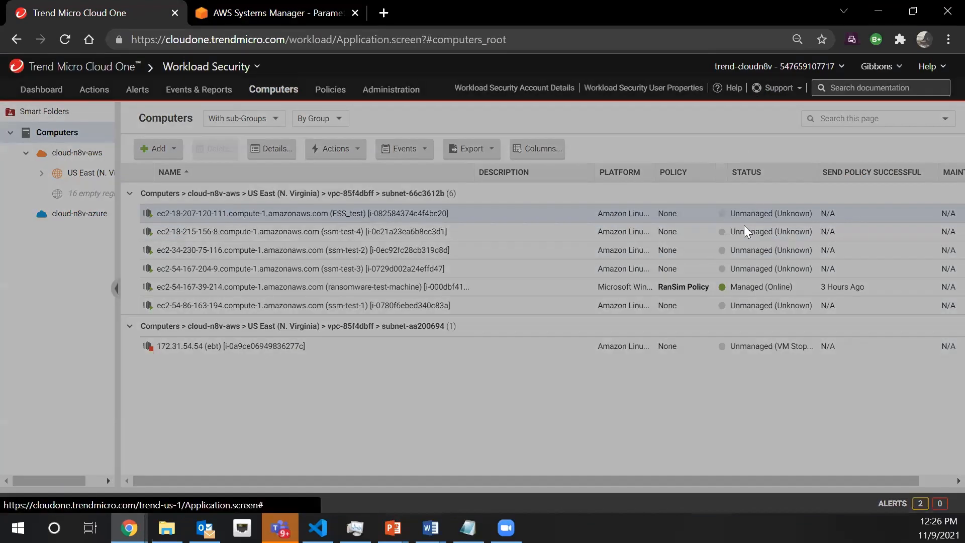
scroll(622, 407, down, 3)
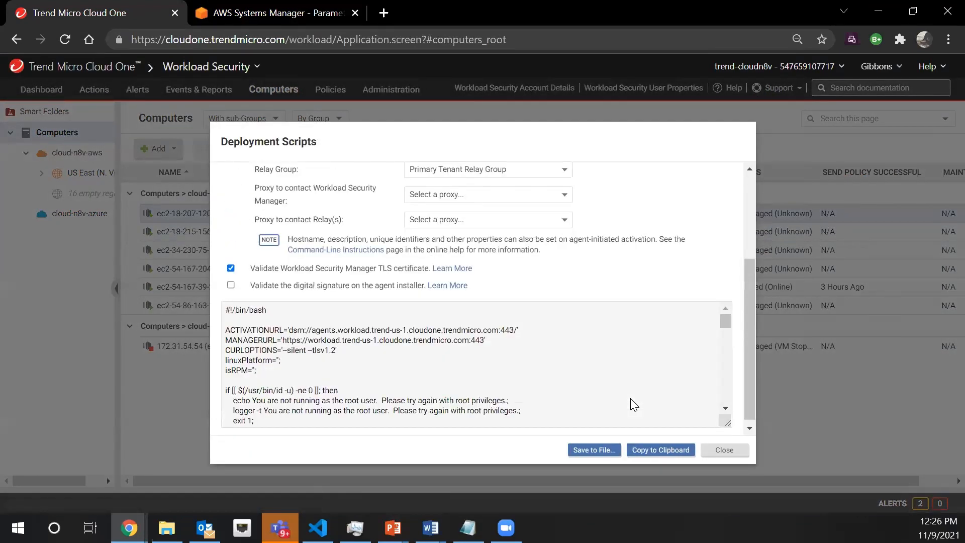
scroll(354, 392, down, 10)
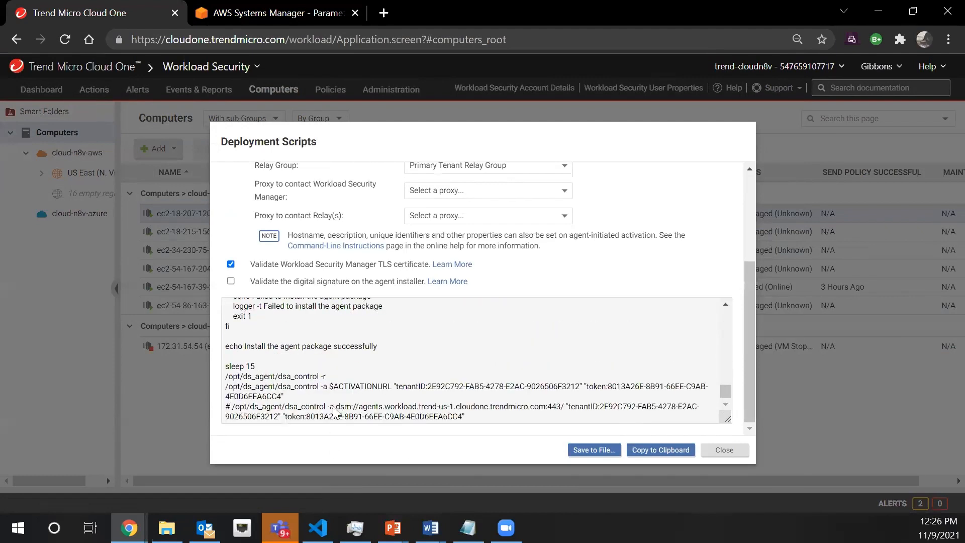
click(726, 450)
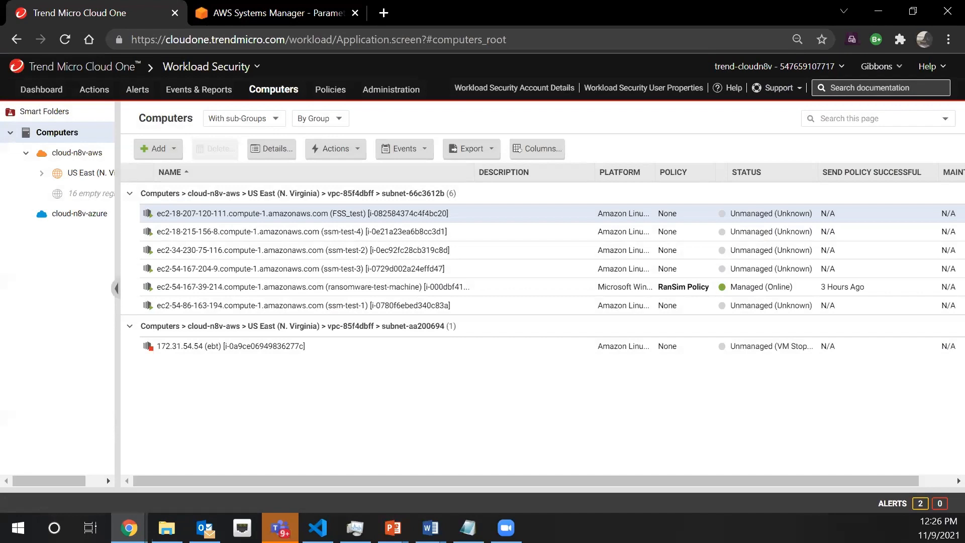
Switch back to AWS Systems Manager and open the third-party TrendMicro-CloudOne-WorkloadSecurity package in Distributor
click(266, 10)
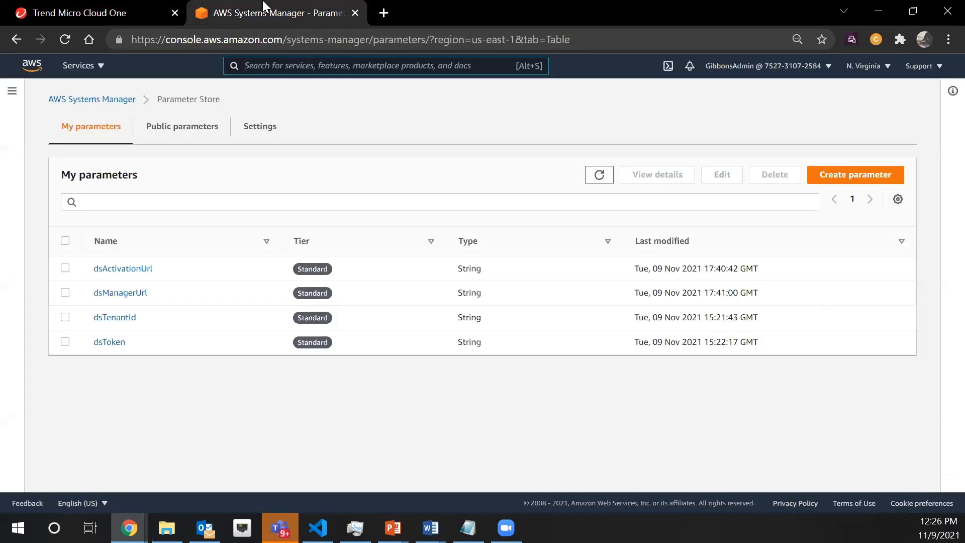
click(85, 103)
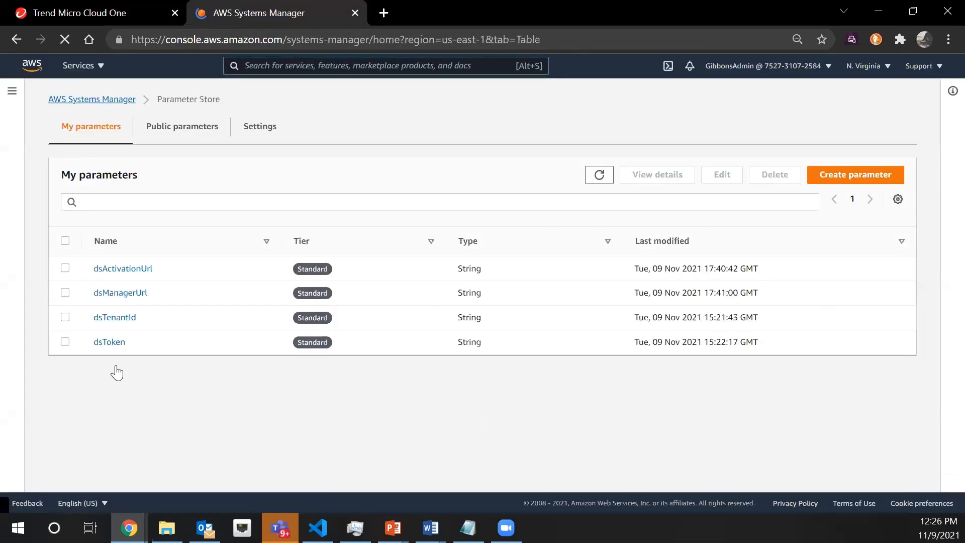
scroll(70, 255, down, 3)
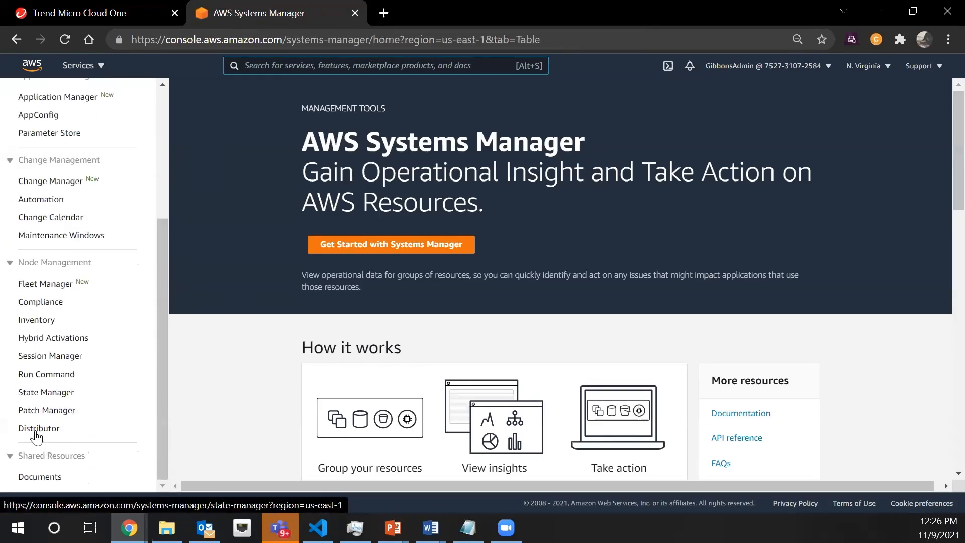
click(35, 432)
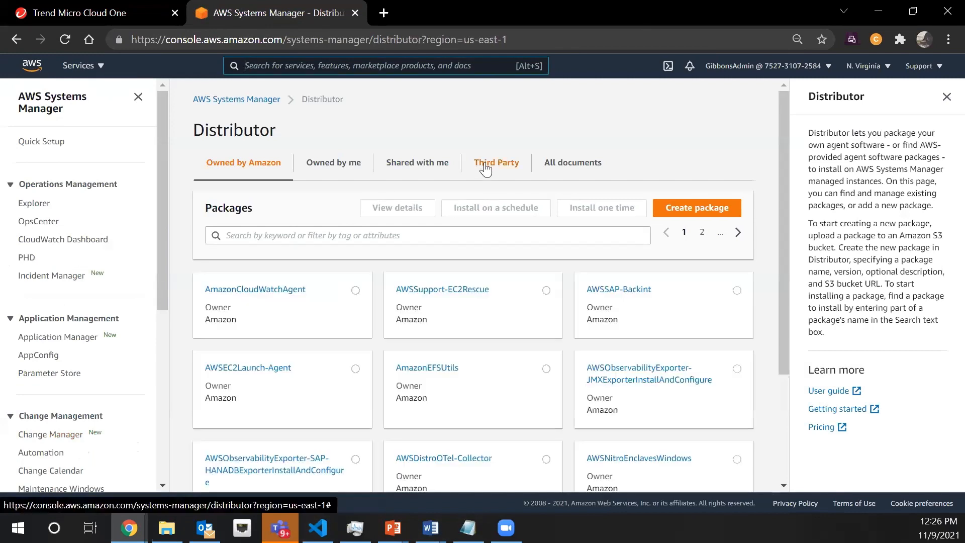
click(485, 167)
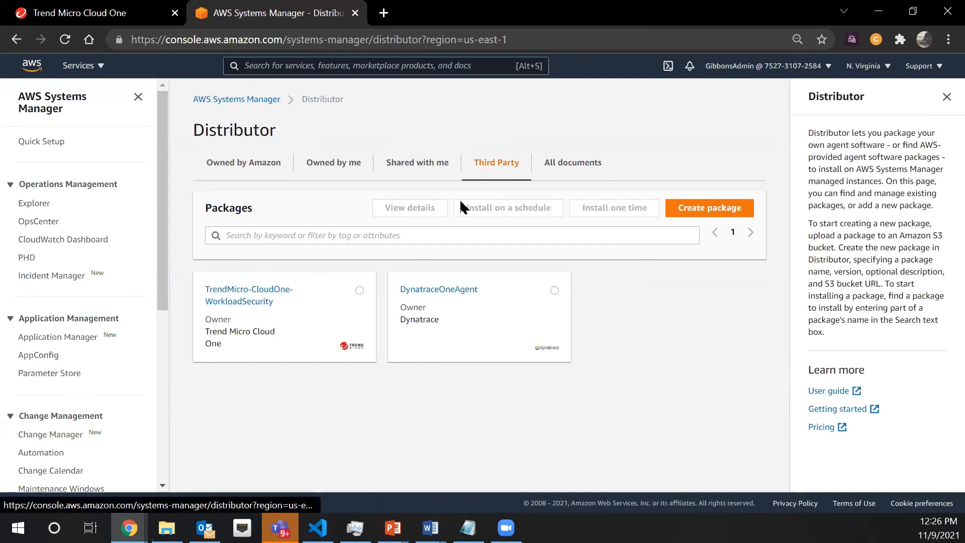
click(243, 295)
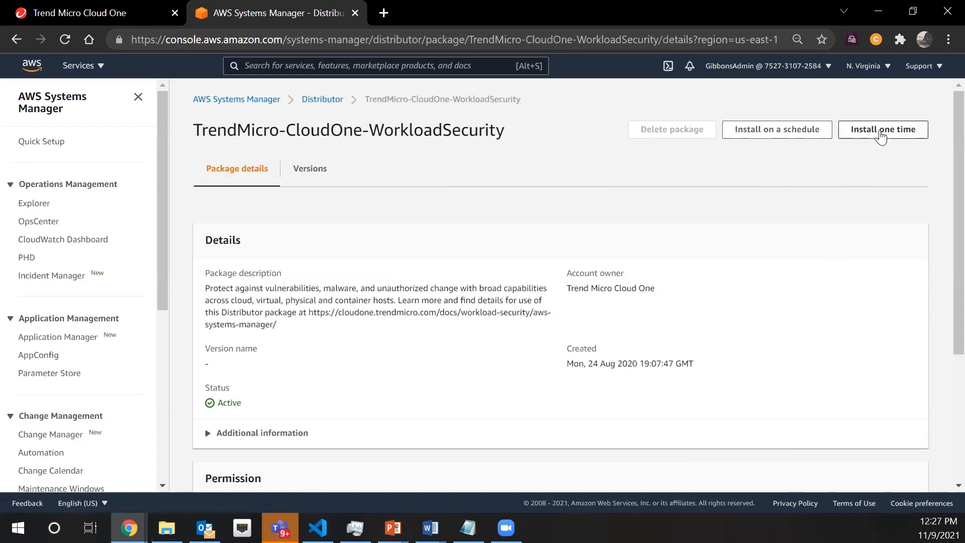
Start a scheduled installation of the package and name the new association ec2-ssm-c1ws-assoc
click(767, 130)
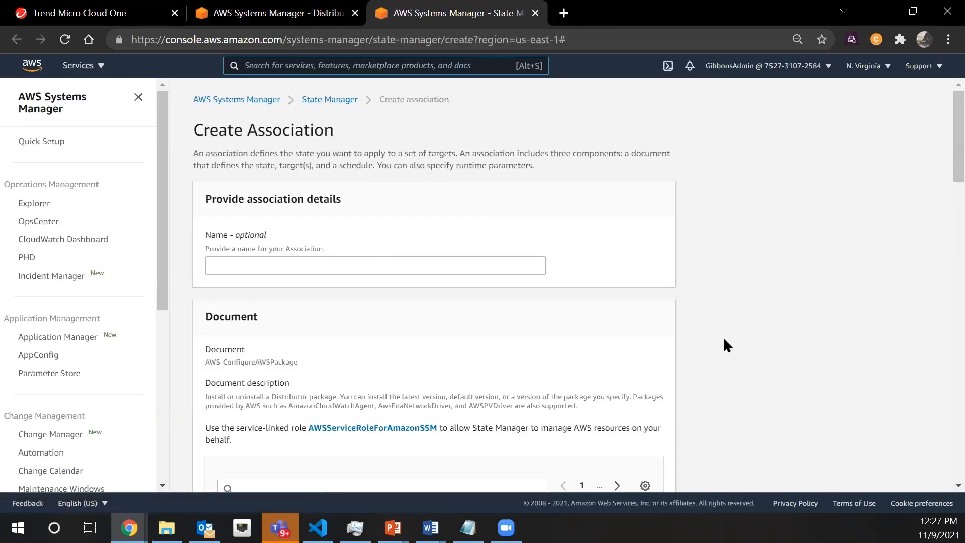
click(431, 187)
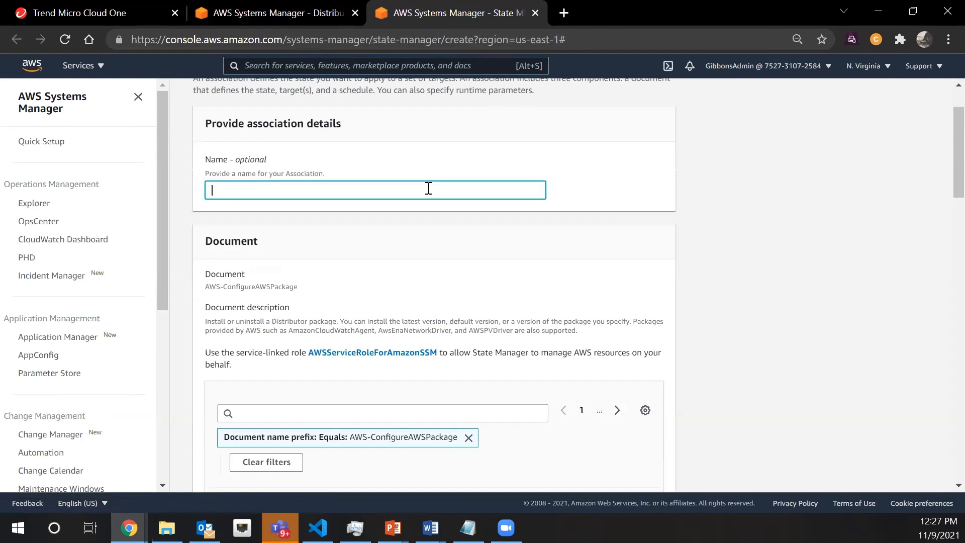
scroll(249, 237, up, 1)
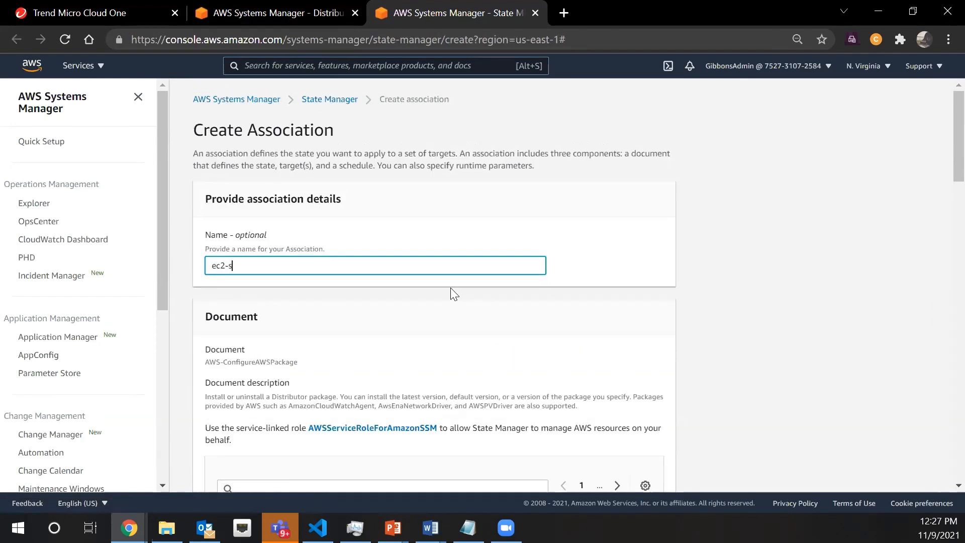
text(ec2-ssm-c1ws-assoc)
Set the association's installation type to In-place update
scroll(556, 201, down, 6)
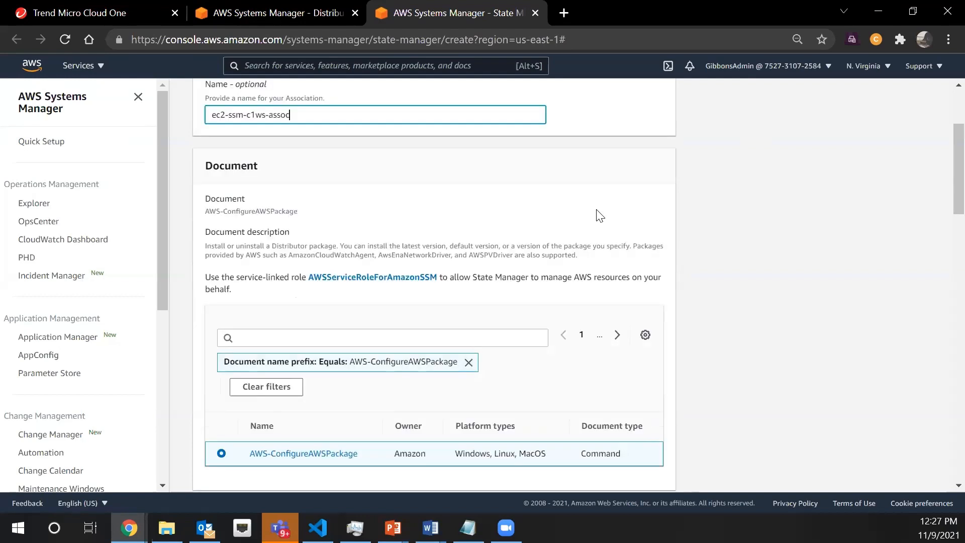
scroll(643, 205, down, 3)
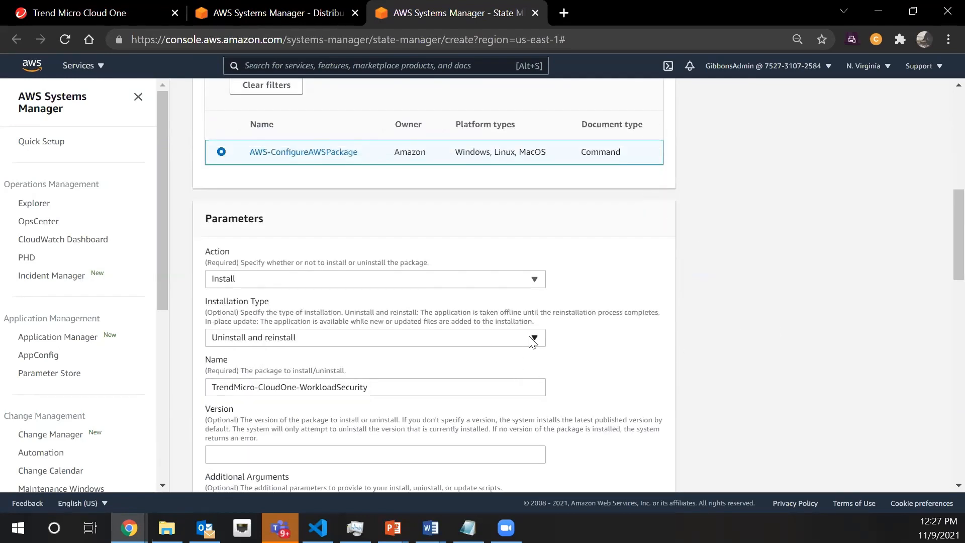
click(533, 338)
click(504, 392)
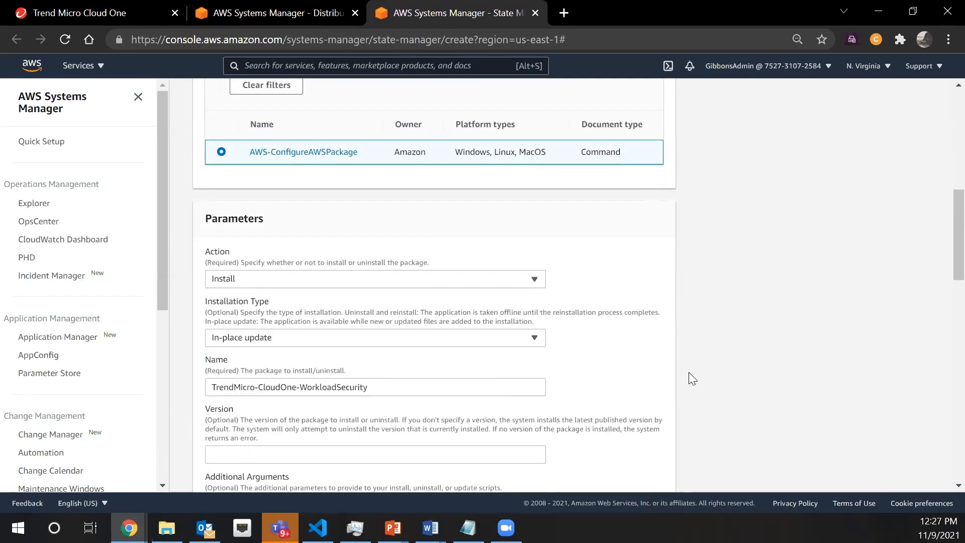
Target manually chosen instances and select all four: ssm-test-1, ssm-test-2, ssm-test-3 and ssm-test-4
scroll(689, 372, down, 5)
scroll(314, 327, down, 3)
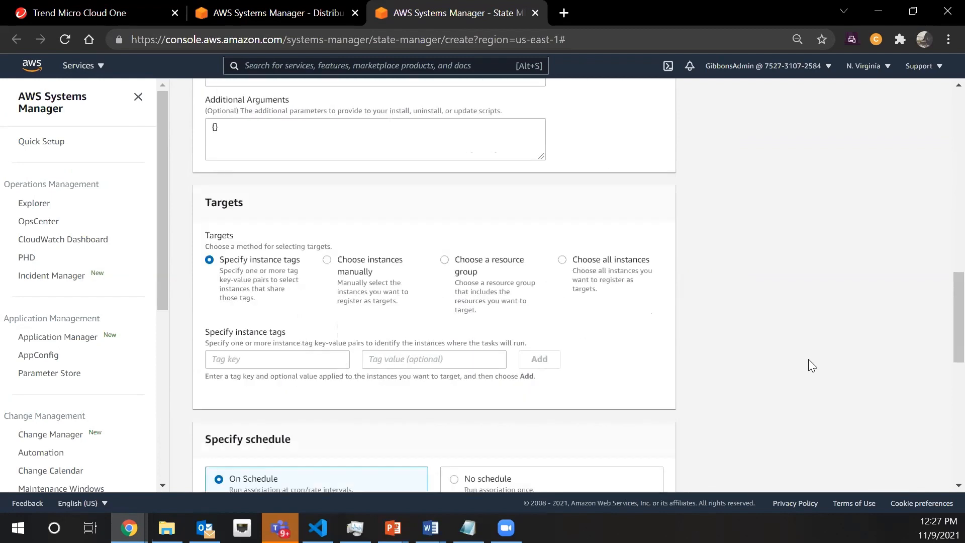
scroll(703, 377, down, 2)
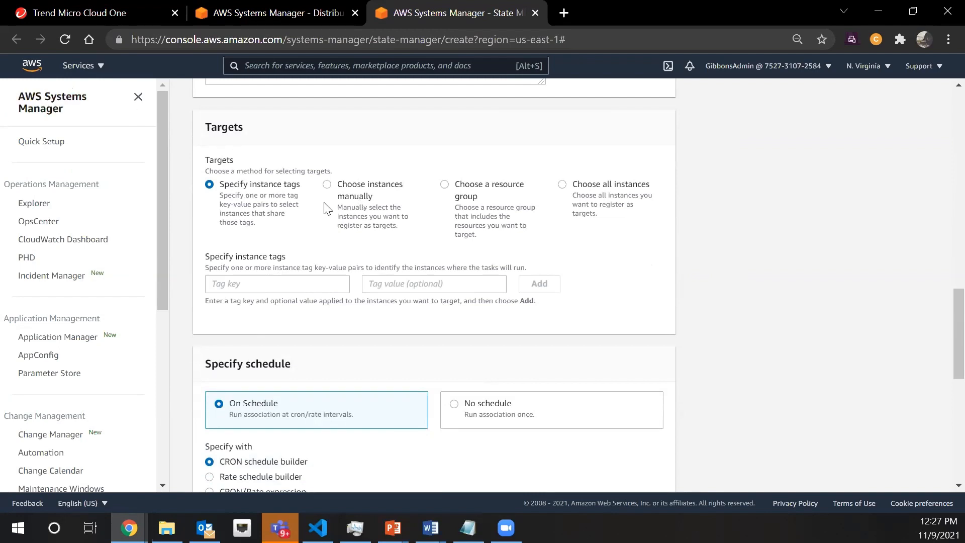
click(327, 185)
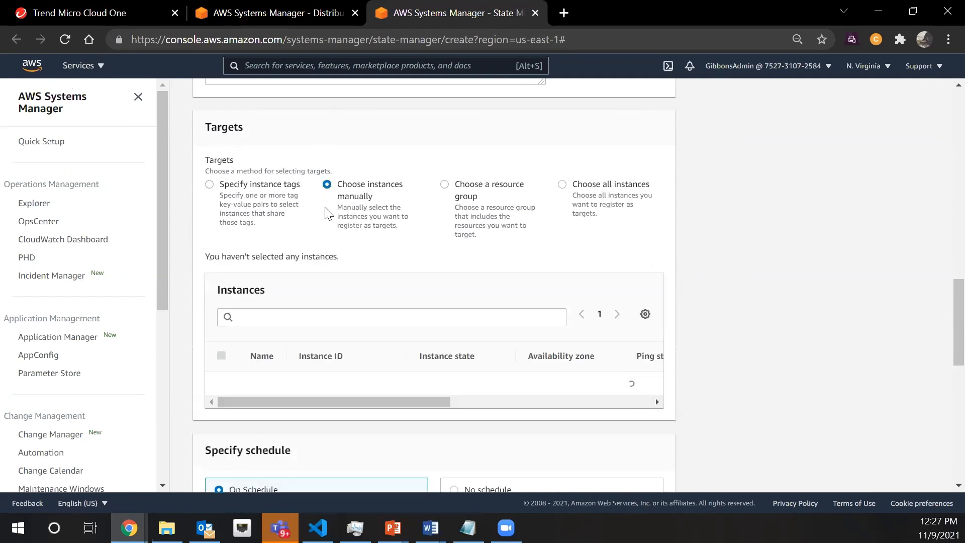
scroll(797, 318, down, 3)
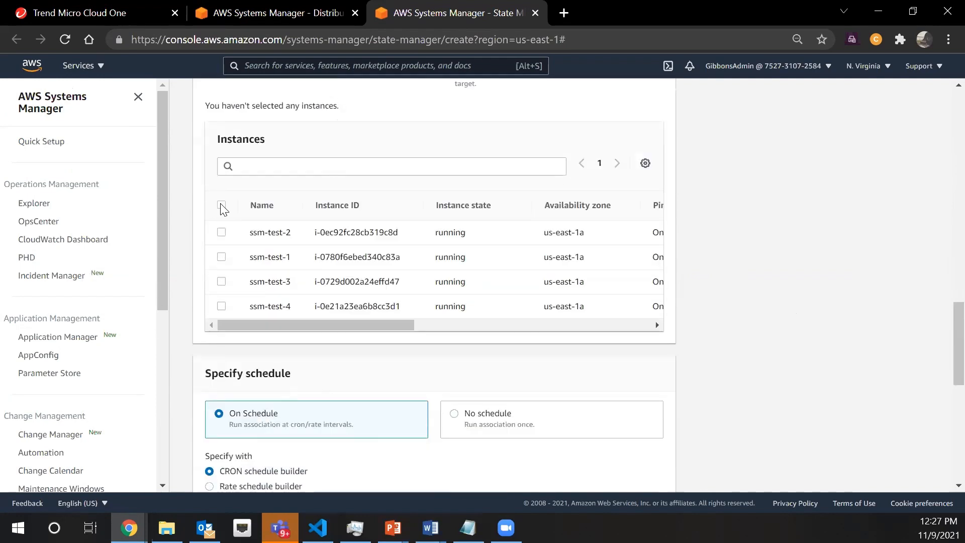
click(221, 206)
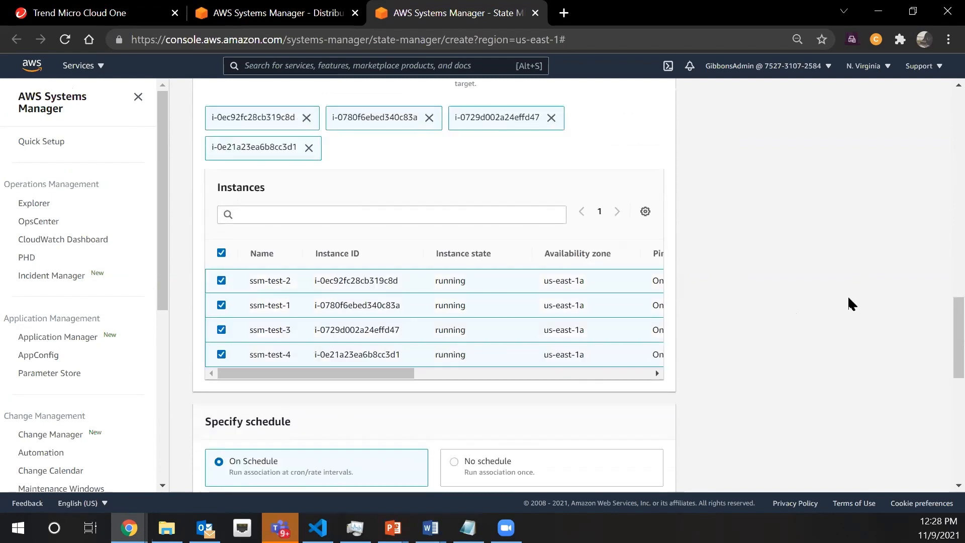
Set the association to run once with No schedule and set its compliance severity to Medium
scroll(848, 295, down, 3)
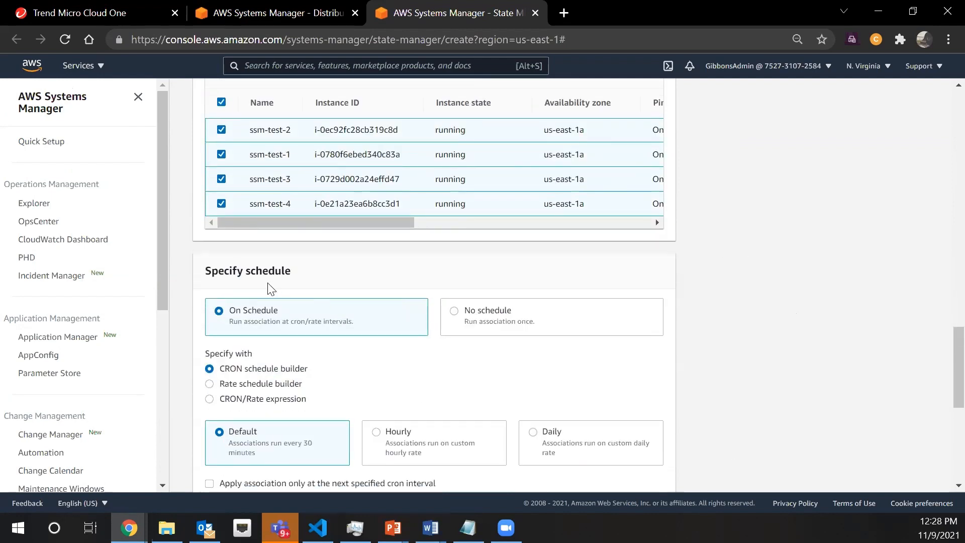
scroll(336, 266, down, 3)
scroll(461, 177, up, 3)
click(462, 313)
scroll(845, 236, down, 3)
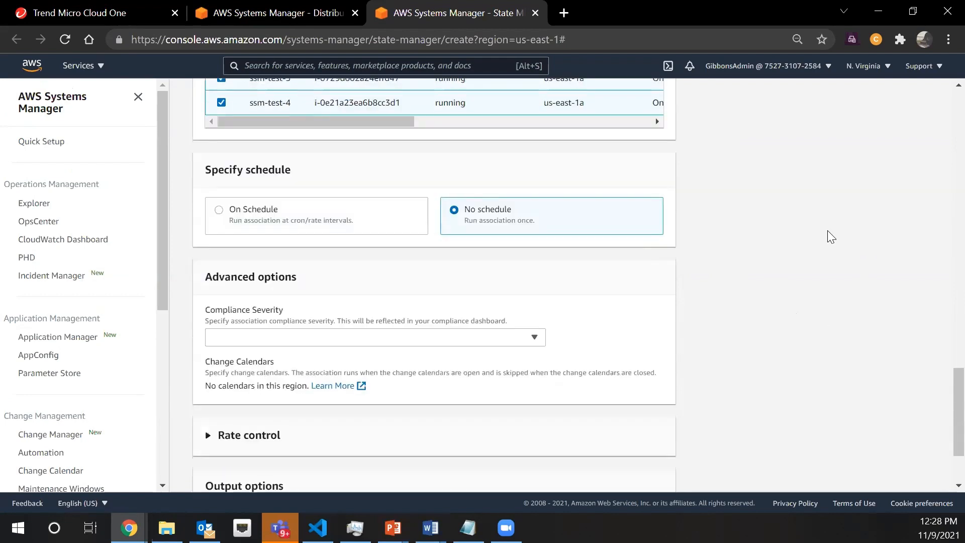
click(533, 288)
click(369, 340)
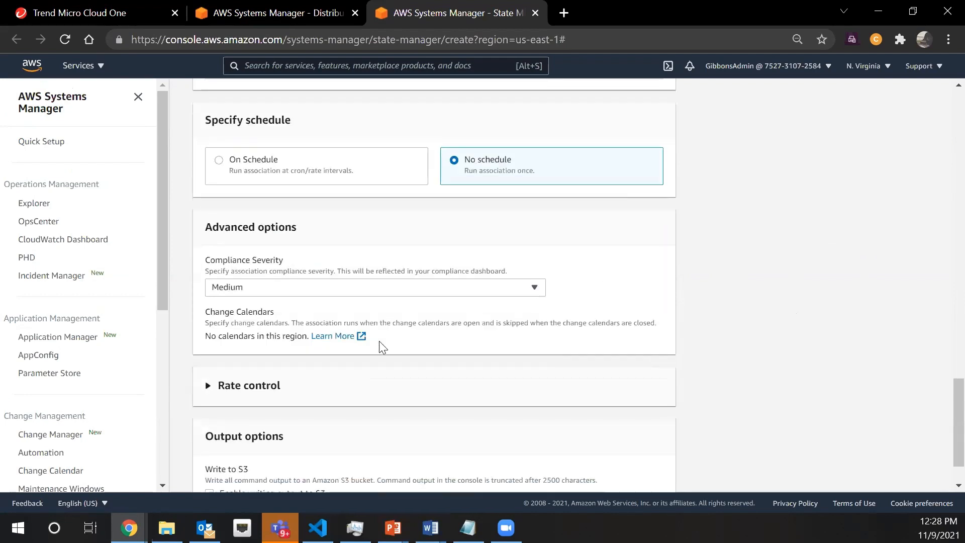
Set the association's rate control to a concurrency of 1 target and an error threshold of 1 target
scroll(803, 323, down, 2)
click(203, 331)
click(238, 387)
text(1)
click(269, 460)
text(1)
Enable writing command output to the S3 bucket trend-cloudn8v and create the association
scroll(545, 409, down, 2)
click(209, 432)
click(467, 385)
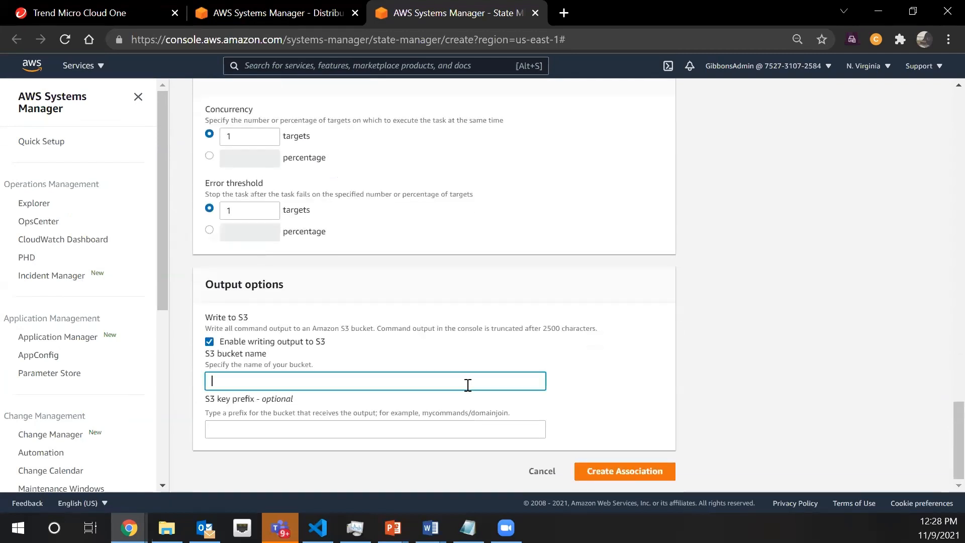
text(trend-cloudn8v)
click(619, 475)
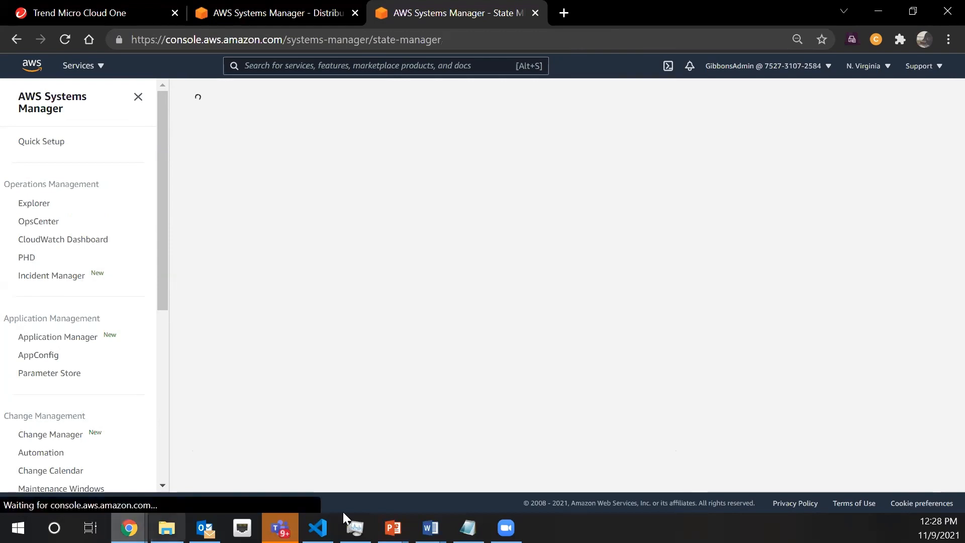
Check the status of the ec2-ssm-c1ws-assoc association and switch to the computers list in Trend Micro Cloud One
scroll(607, 463, down, 1)
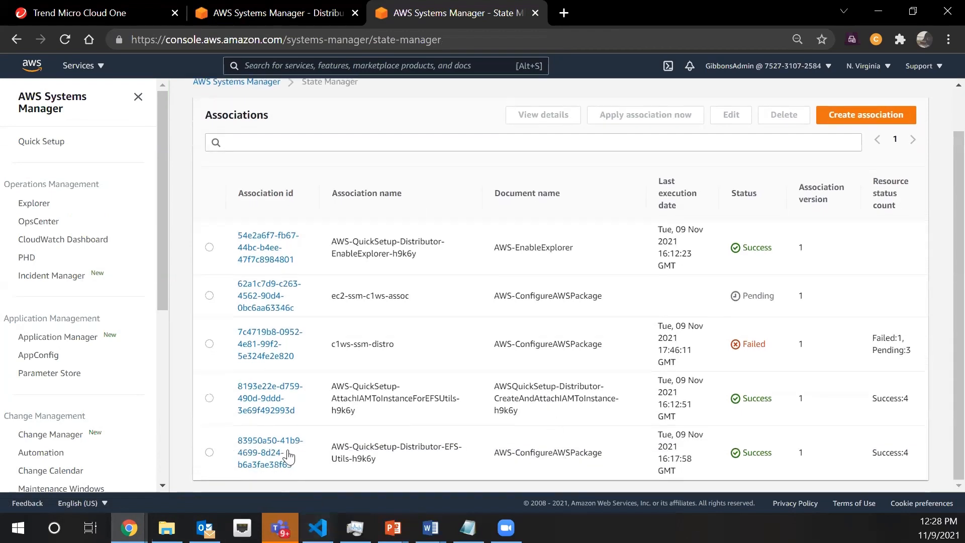
drag(327, 296, 780, 296)
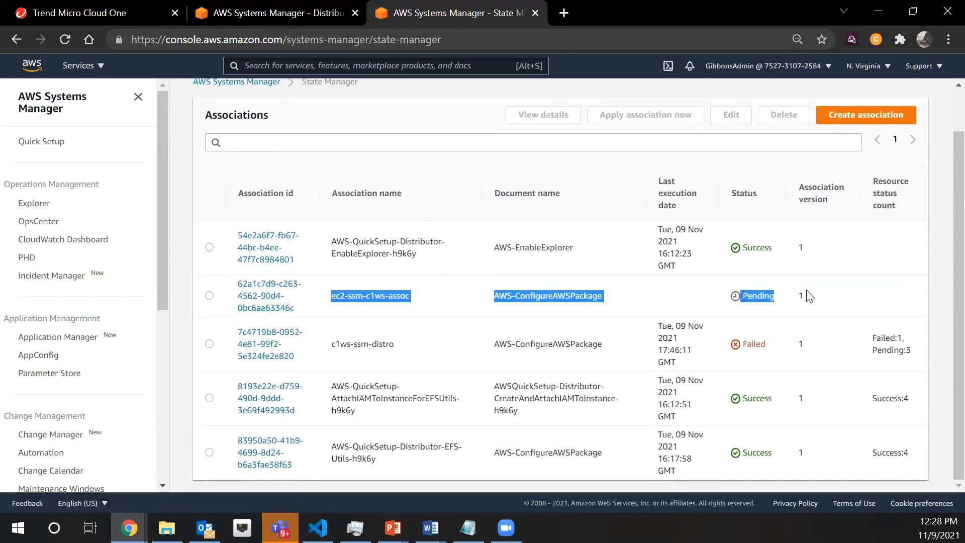
click(108, 10)
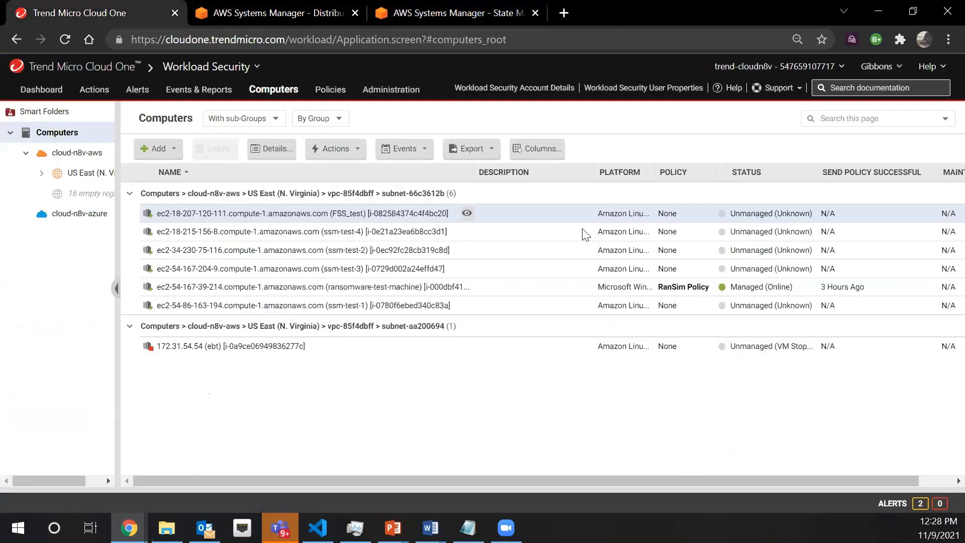